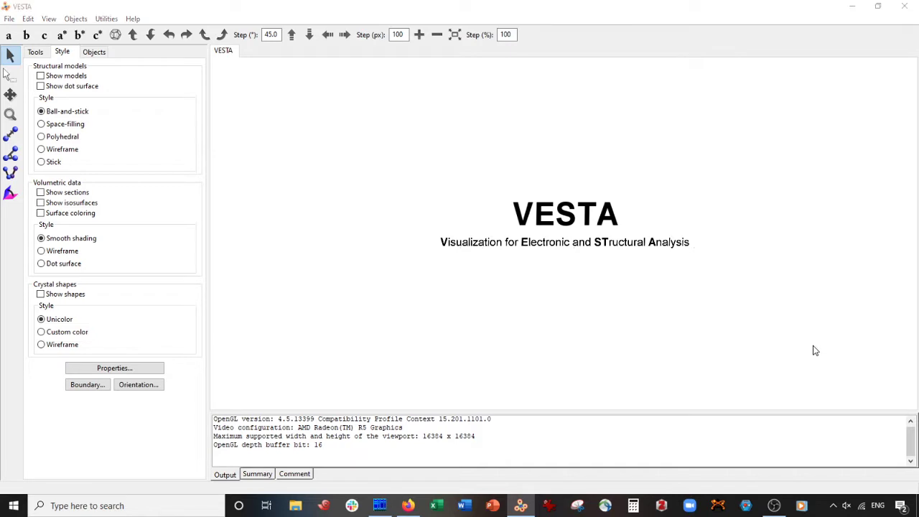
Open CsPbBr3.vasp and read the Cs and Pb site coordinates.
key(ctrl+o)
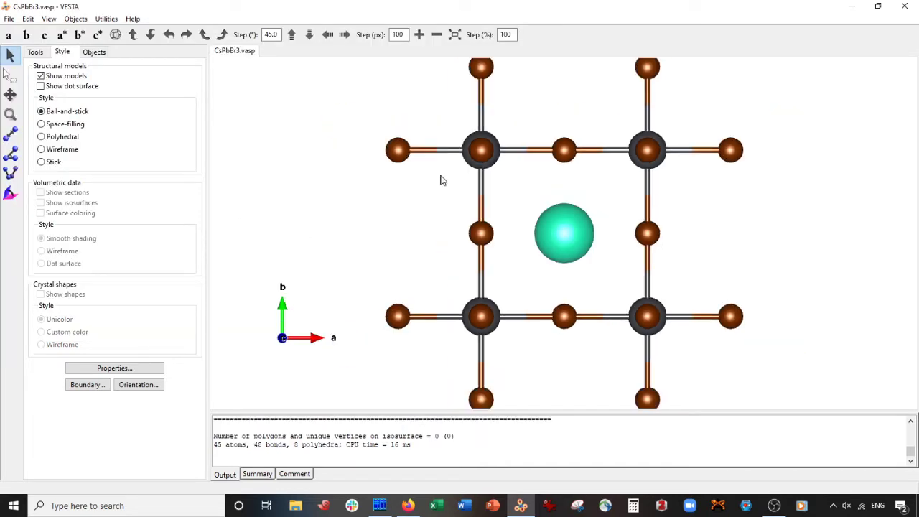
click(565, 241)
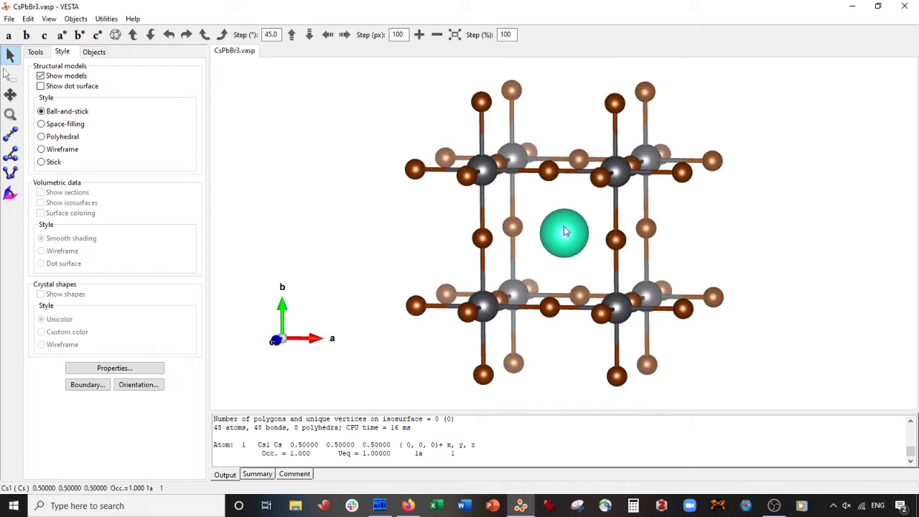
click(493, 177)
Read a Br atom's site data and view the cell down the a axis.
mouse_move(495, 181)
mouse_down()
mouse_move(530, 201)
mouse_move(584, 197)
mouse_move(570, 206)
mouse_move(582, 208)
mouse_up()
click(557, 177)
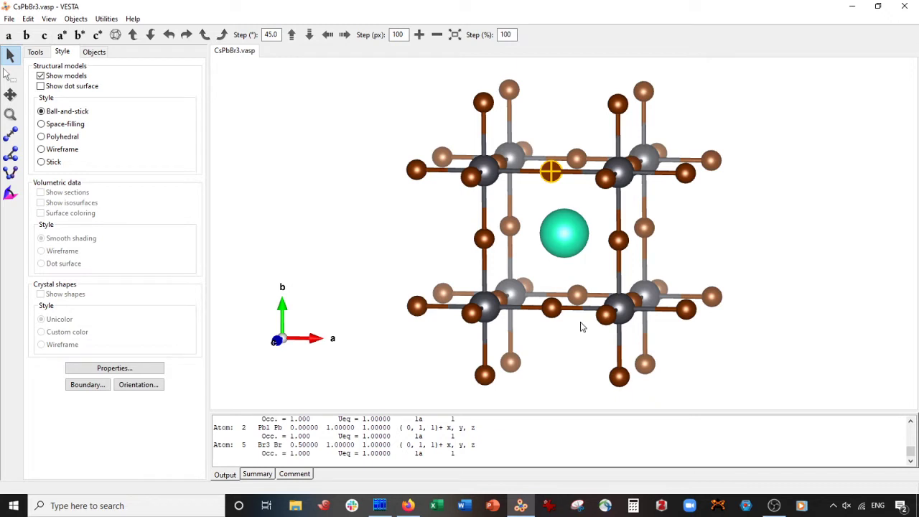
click(116, 36)
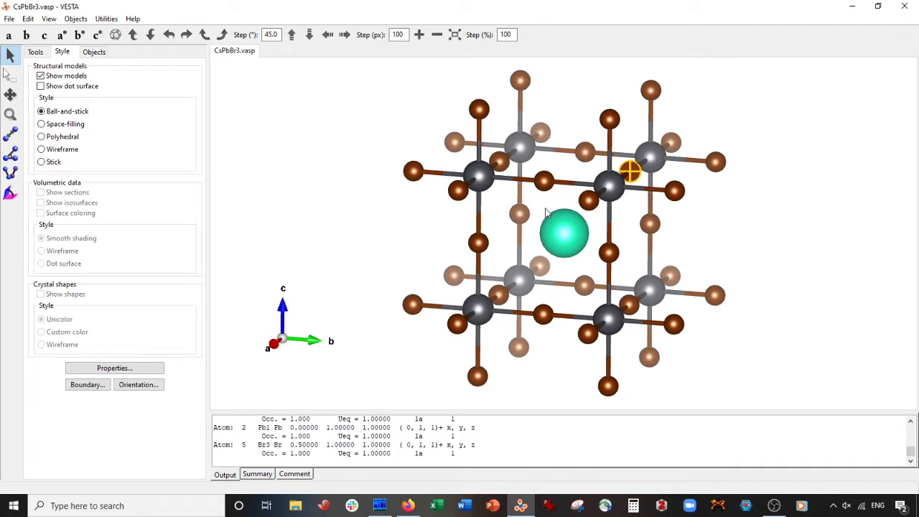
mouse_move(550, 211)
mouse_down()
mouse_move(585, 152)
mouse_move(560, 179)
mouse_move(564, 165)
mouse_up()
mouse_move(616, 232)
mouse_down()
mouse_move(669, 277)
mouse_move(543, 261)
mouse_move(571, 257)
mouse_up()
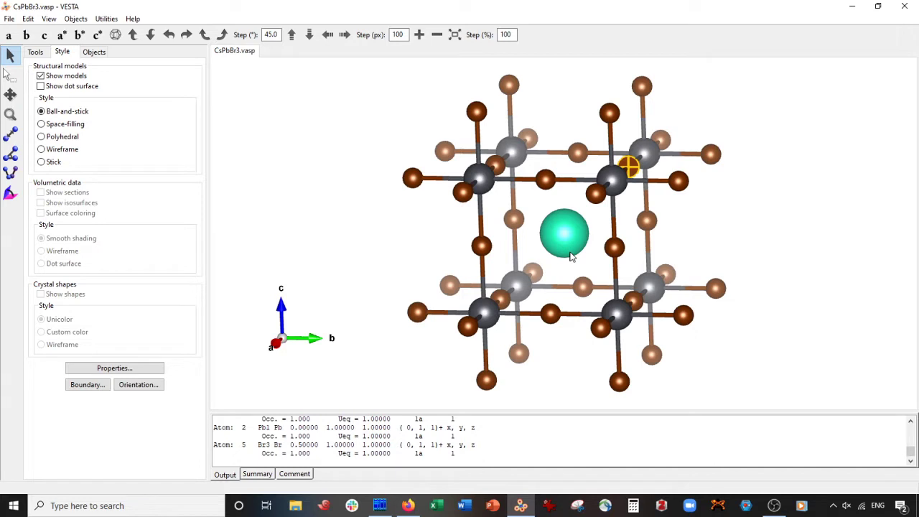
drag(571, 257, 558, 242)
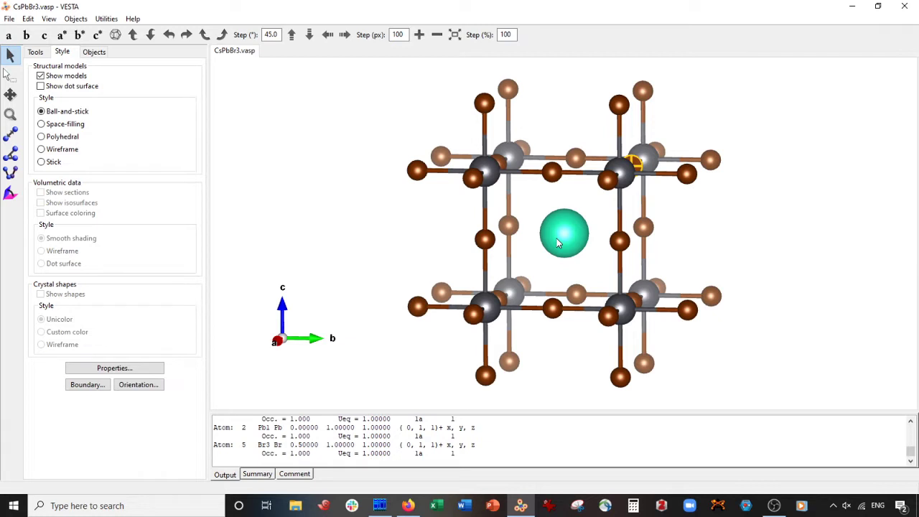
Set the boundary x, y and z maxima to 4, giving a 639-atom 4×4×4 supercell.
click(100, 388)
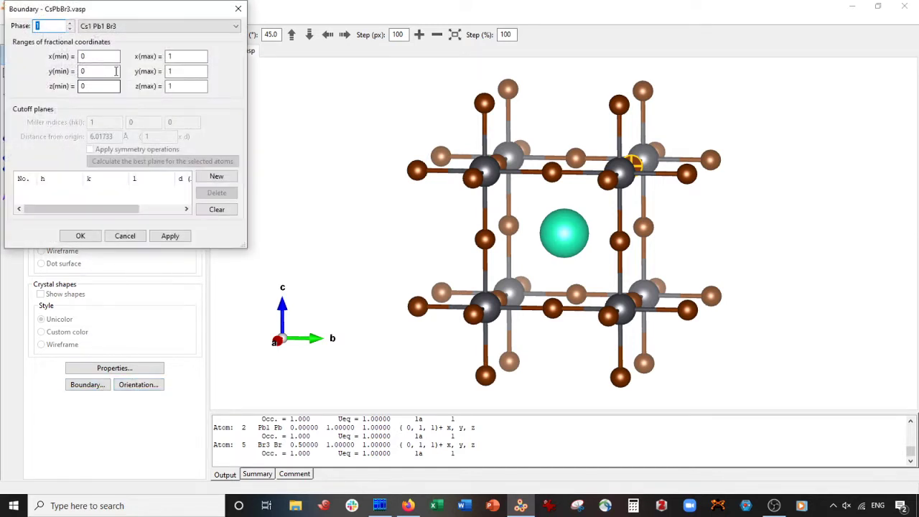
double_click(176, 56)
text(4)
key(Tab)
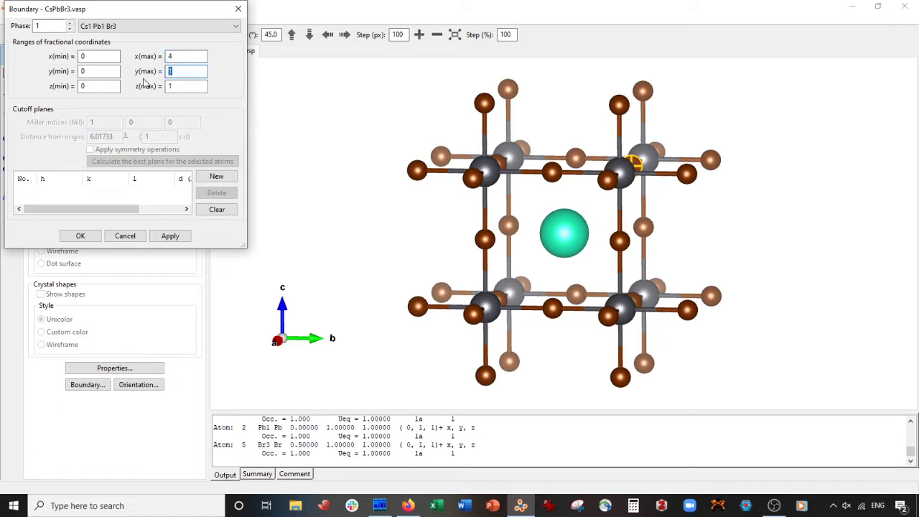
text(4)
key(Tab)
text(4)
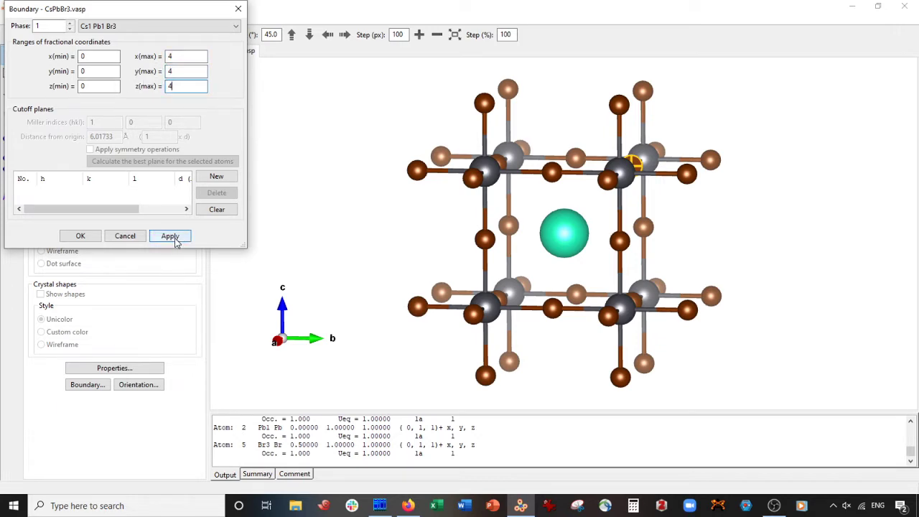
click(170, 236)
mouse_move(560, 241)
mouse_down()
mouse_move(571, 245)
mouse_move(560, 244)
mouse_up()
click(80, 235)
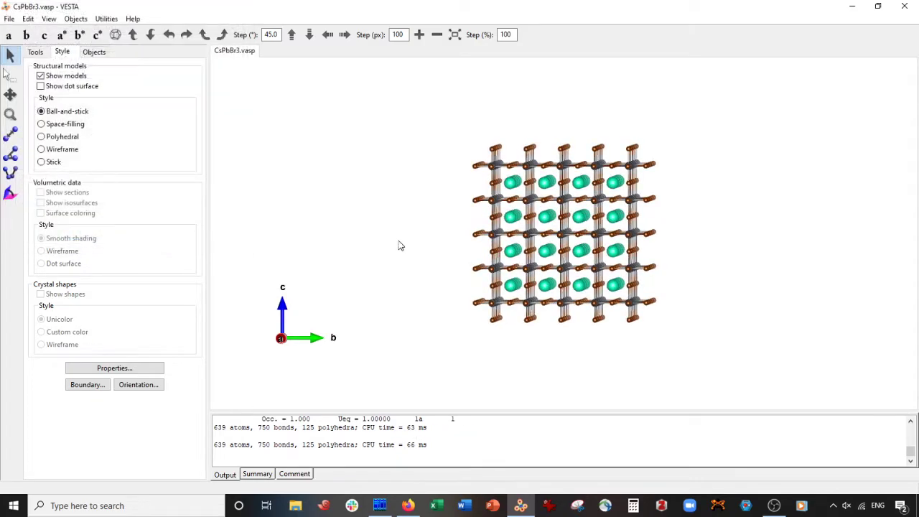
mouse_move(399, 239)
mouse_down()
mouse_move(383, 234)
mouse_move(367, 245)
mouse_move(409, 242)
mouse_move(384, 230)
mouse_move(395, 243)
mouse_up()
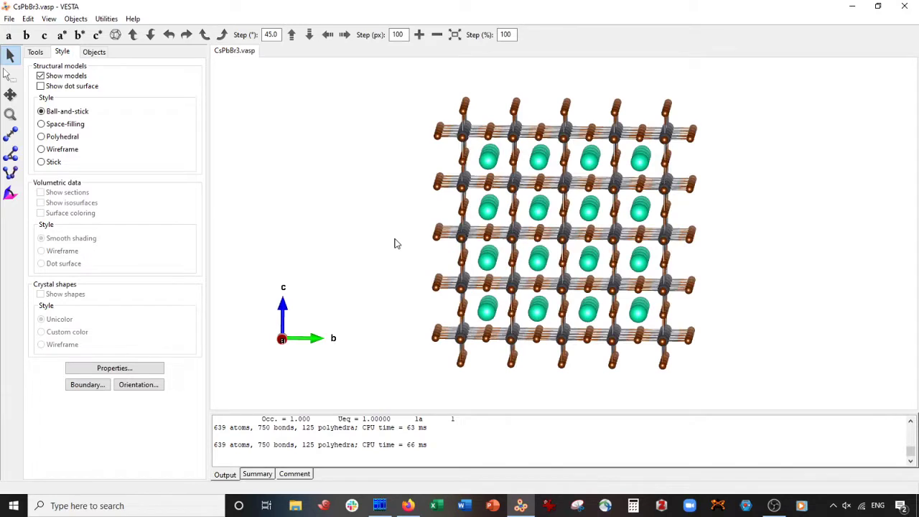
Add a new lattice plane coloured yellow.
click(34, 23)
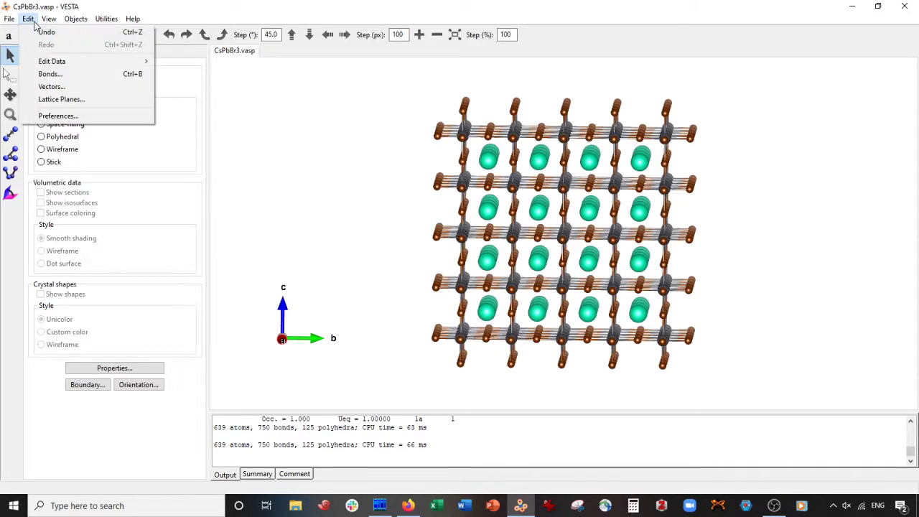
click(61, 99)
click(303, 189)
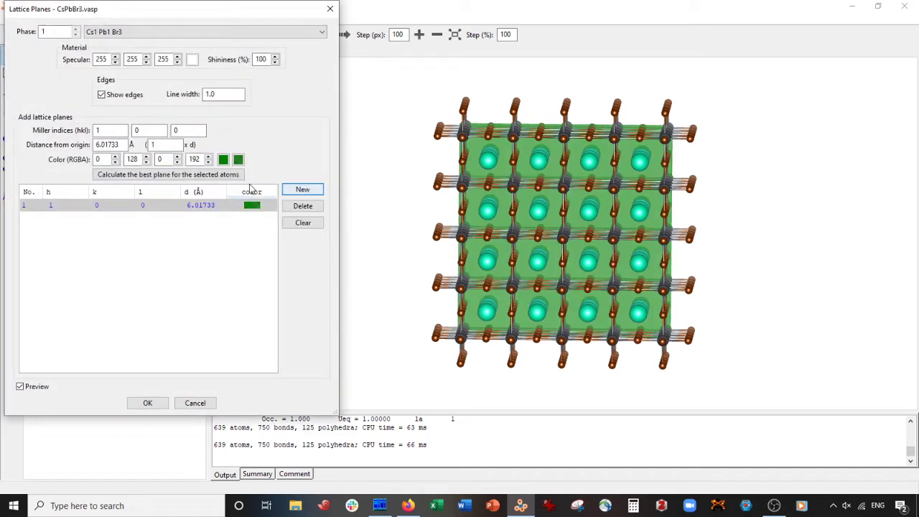
click(223, 159)
click(34, 65)
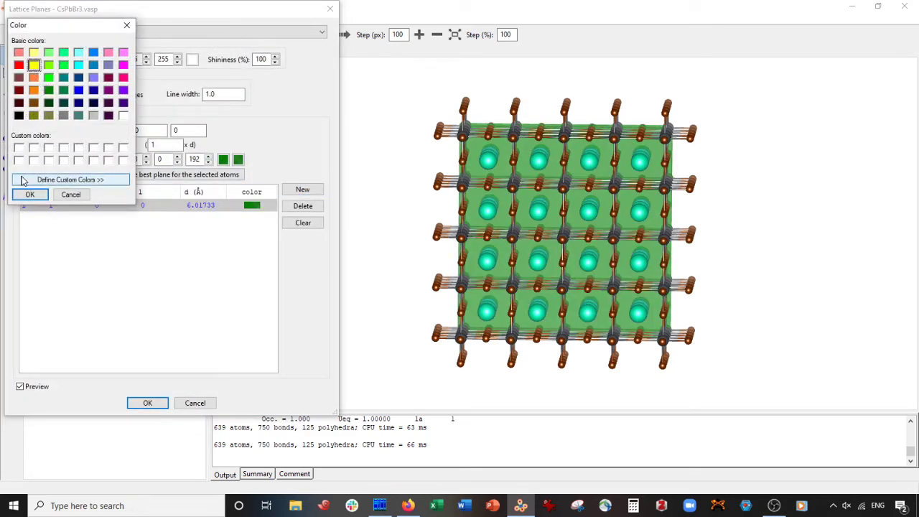
click(29, 194)
mouse_move(559, 256)
mouse_down()
mouse_move(564, 193)
mouse_move(558, 258)
mouse_up()
Set the plane to Miller indices (111) with distance multiplier 5, at 17.37 Å.
double_click(149, 130)
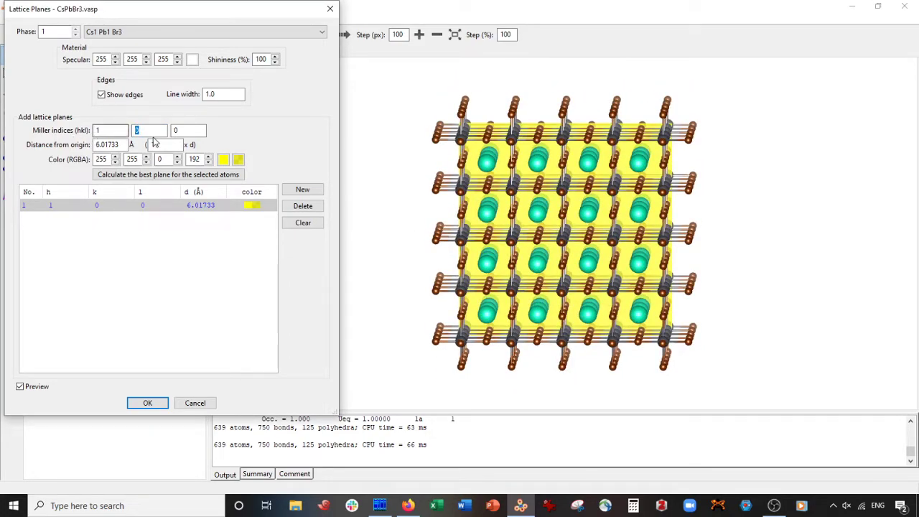
text(1)
key(Tab)
text(1)
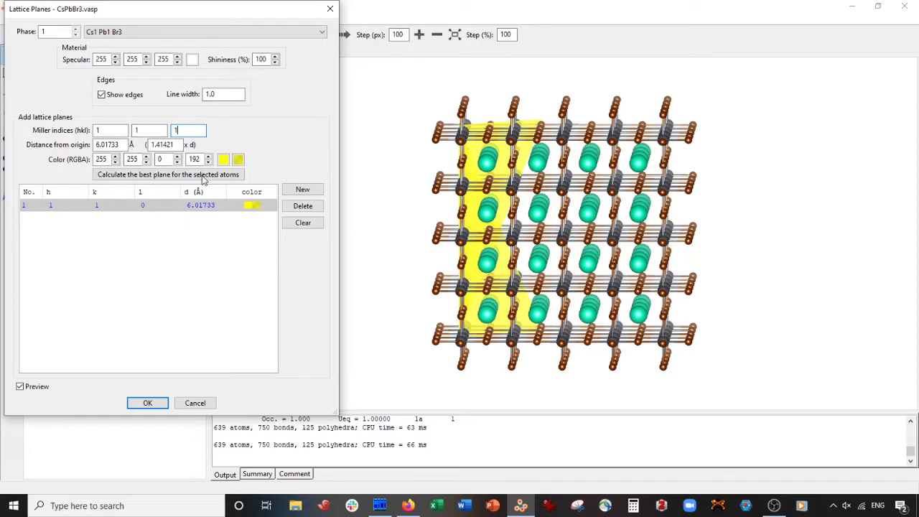
click(148, 145)
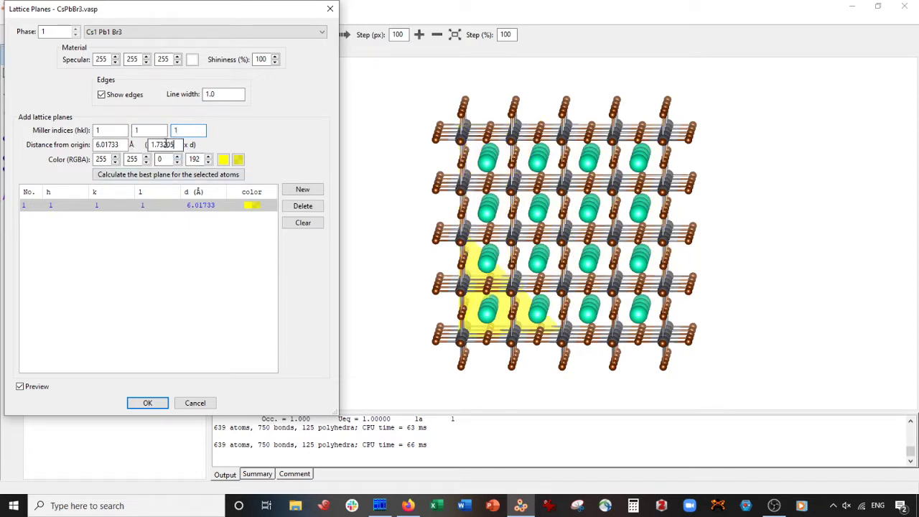
double_click(147, 144)
text(5)
key(Return)
mouse_move(350, 212)
mouse_down()
mouse_move(515, 230)
mouse_move(567, 290)
mouse_move(557, 299)
mouse_move(573, 318)
mouse_up()
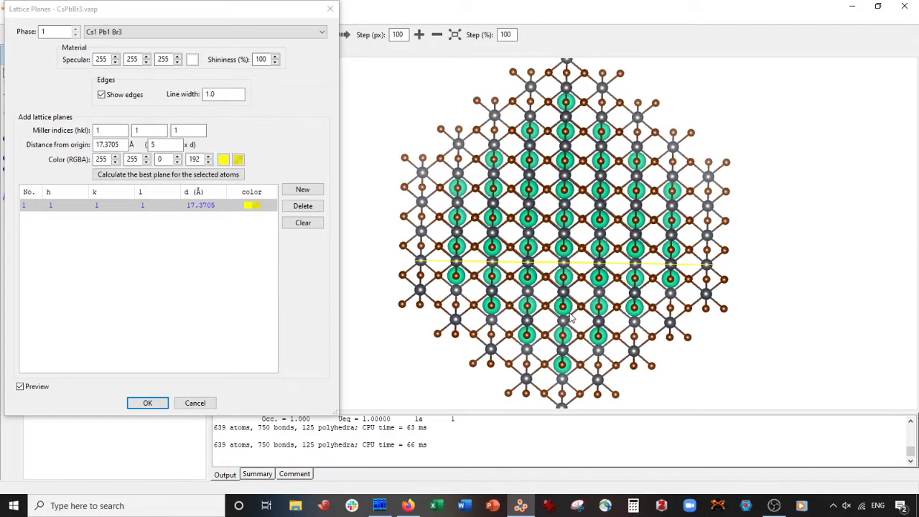
scroll(572, 318, up, 1)
scroll(571, 318, up, 2)
scroll(564, 318, up, 2)
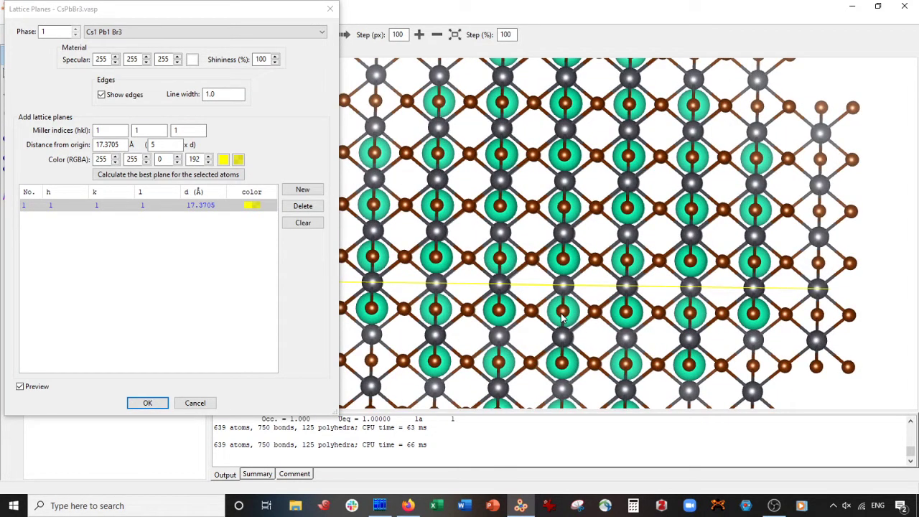
scroll(562, 318, down, 3)
scroll(563, 301, up, 1)
scroll(563, 287, down, 1)
scroll(565, 286, down, 1)
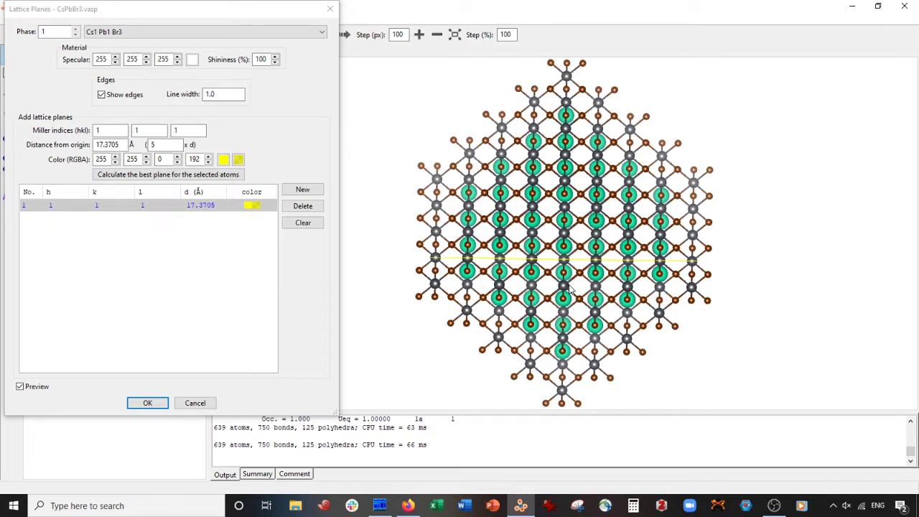
scroll(569, 288, up, 1)
scroll(571, 288, up, 1)
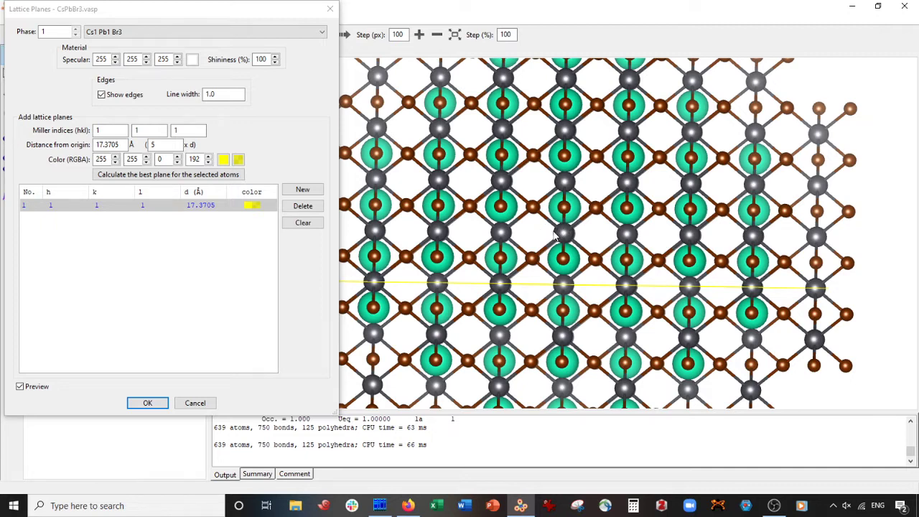
drag(555, 237, 531, 241)
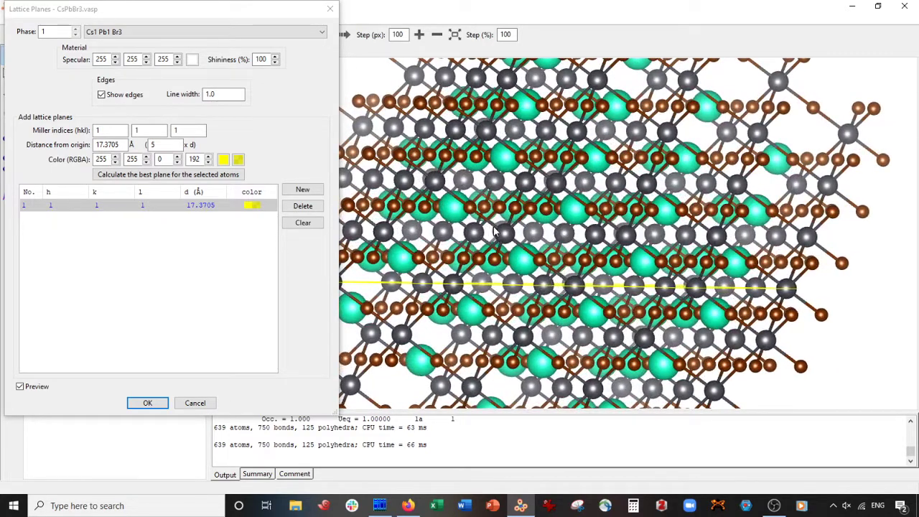
mouse_move(503, 240)
mouse_down()
mouse_move(524, 243)
mouse_move(553, 270)
mouse_move(528, 273)
mouse_up()
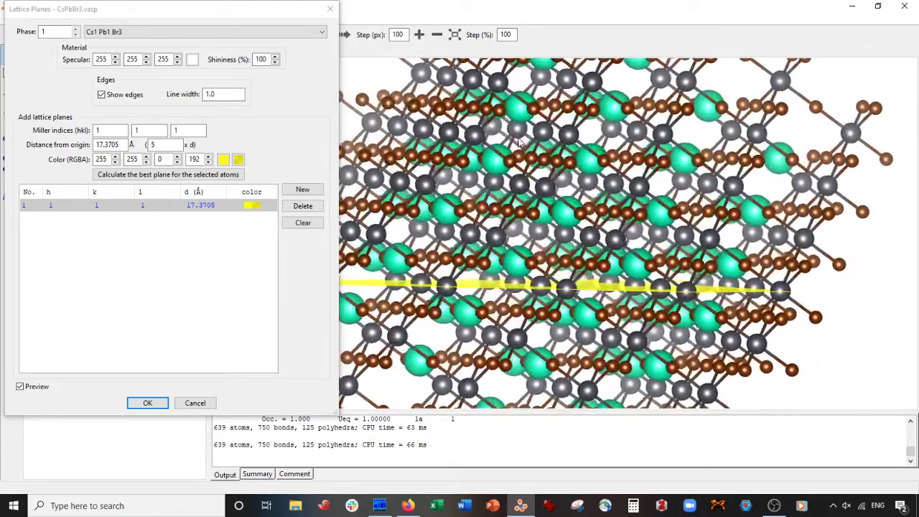
drag(542, 139, 560, 293)
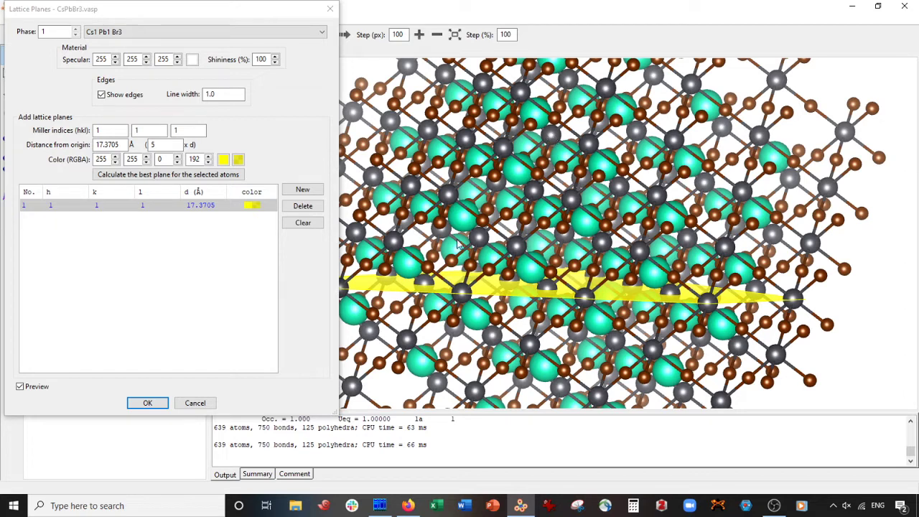
Add a second yellow (111) plane with distance multiplier 8, at 27.79 Å.
click(302, 189)
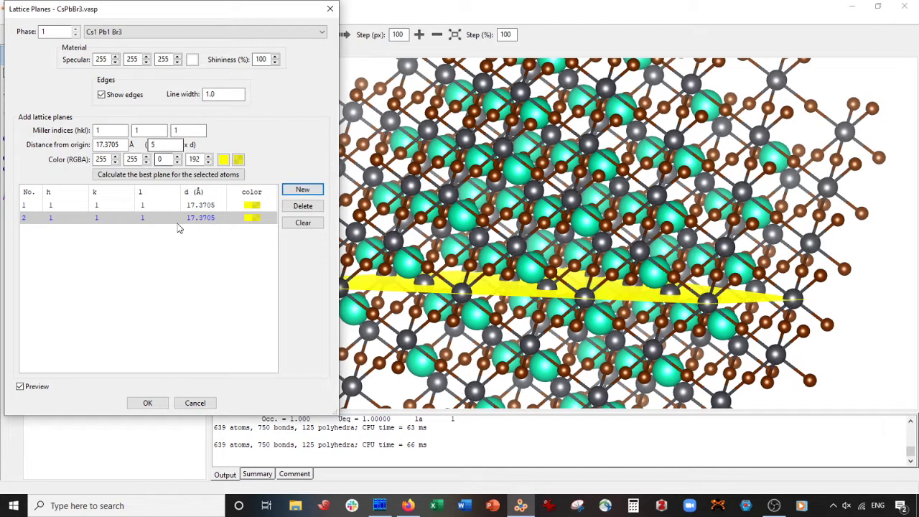
click(178, 205)
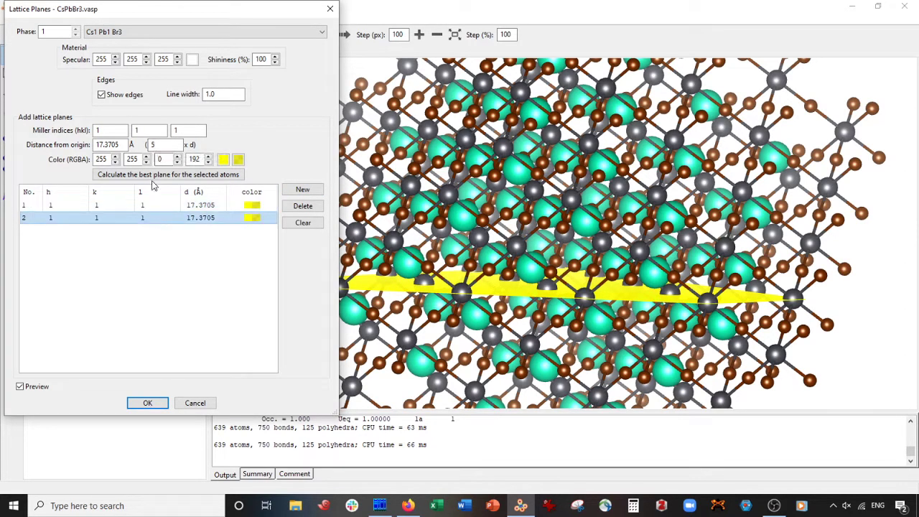
click(160, 217)
click(153, 144)
double_click(152, 144)
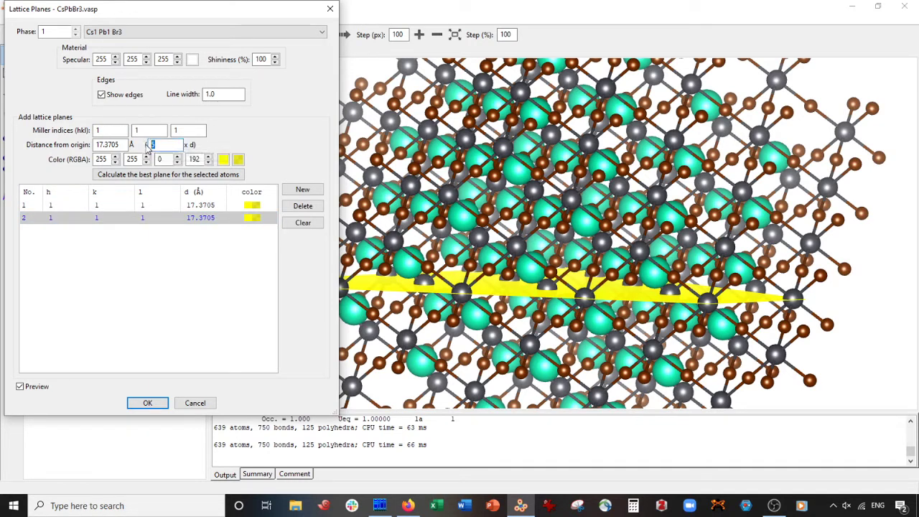
text(8)
key(Tab)
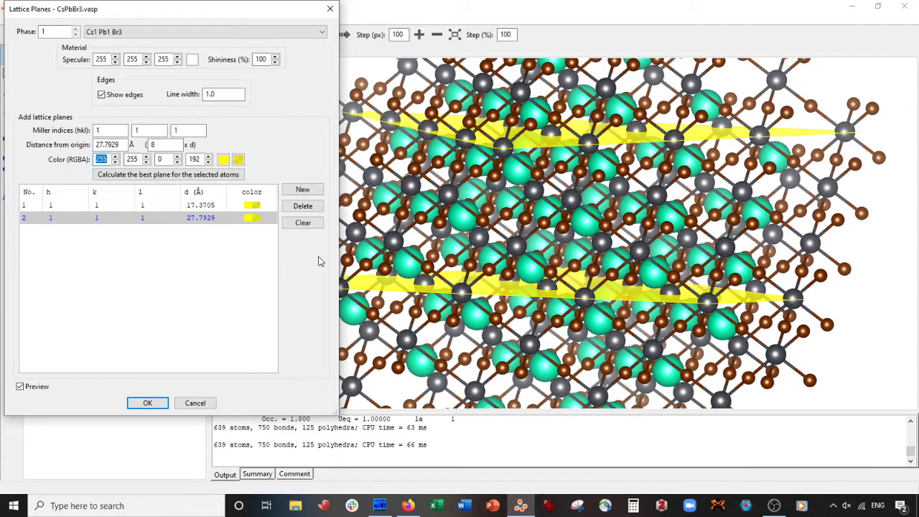
mouse_move(405, 254)
mouse_down()
mouse_move(446, 243)
mouse_move(512, 321)
mouse_up()
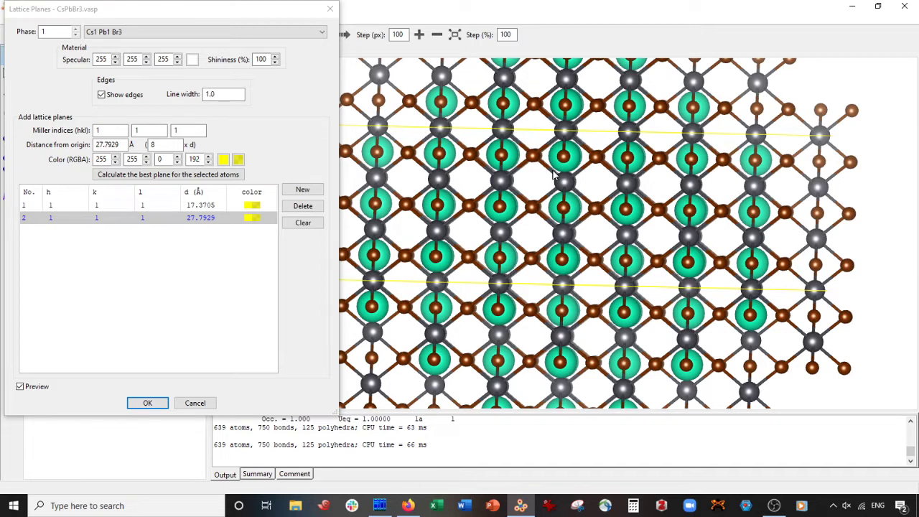
Add a third lattice plane coloured blue.
click(302, 189)
scroll(594, 236, down, 3)
scroll(586, 231, down, 3)
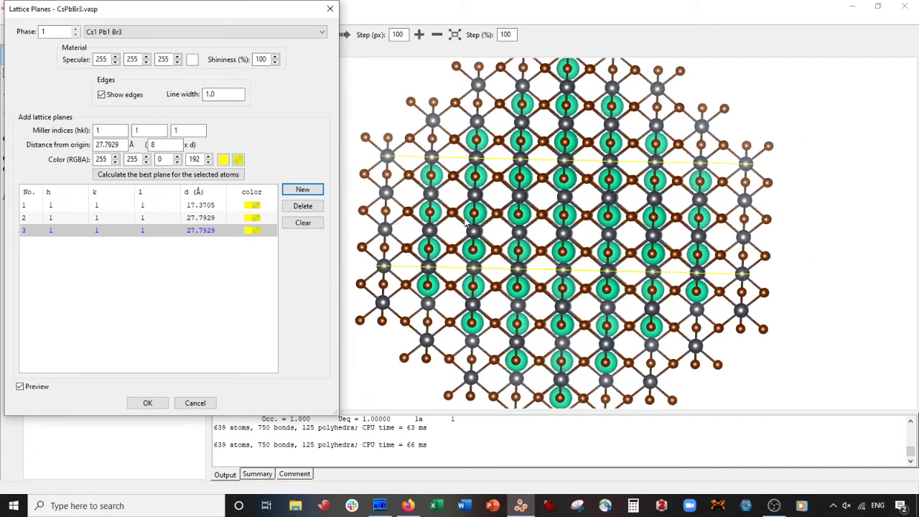
click(238, 159)
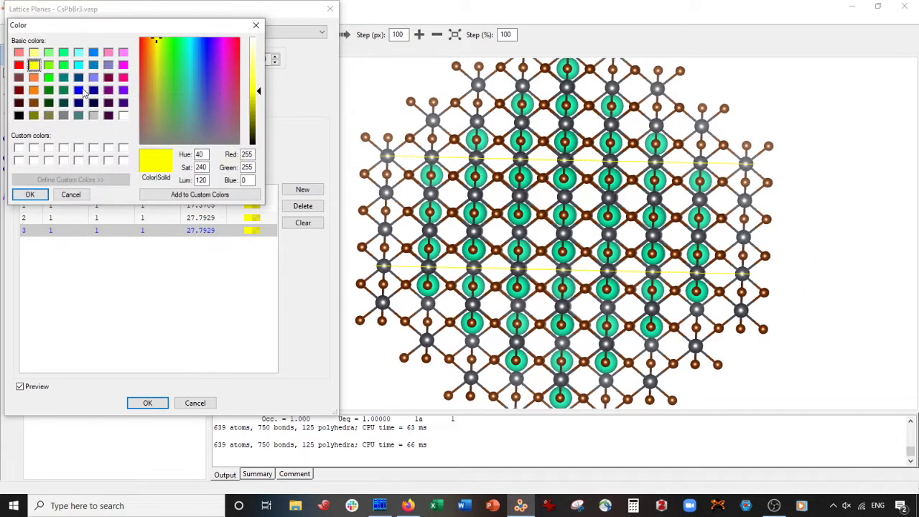
click(78, 90)
click(43, 193)
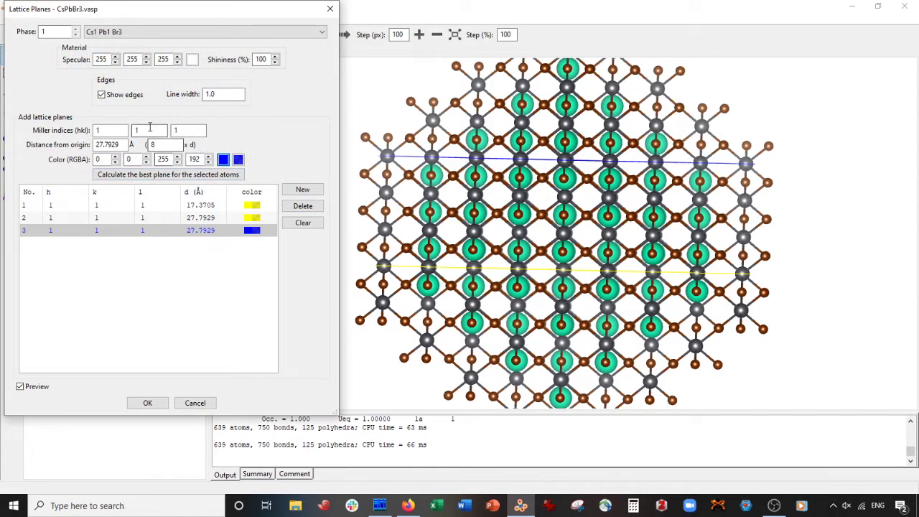
Set the blue plane to indices (1 0 −1) with distance multiplier 1, at 4.25 Å.
double_click(140, 130)
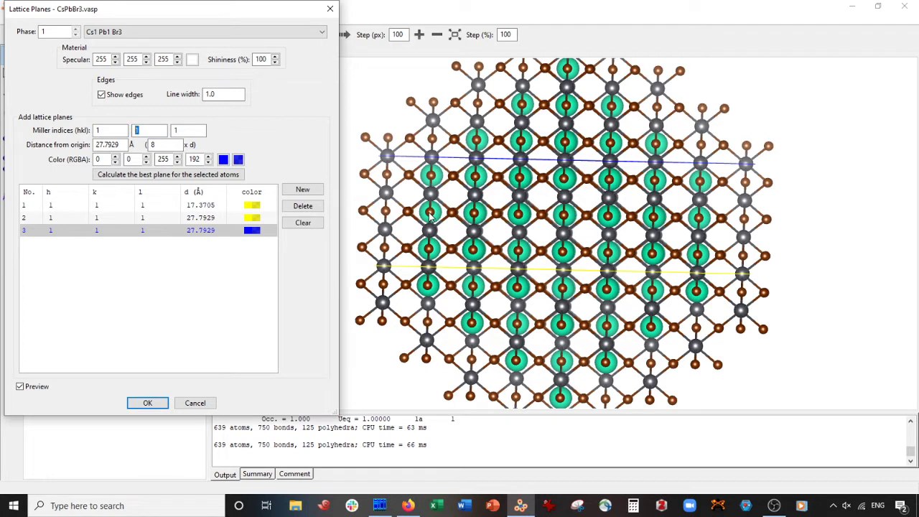
text(0)
key(Tab)
text(-1)
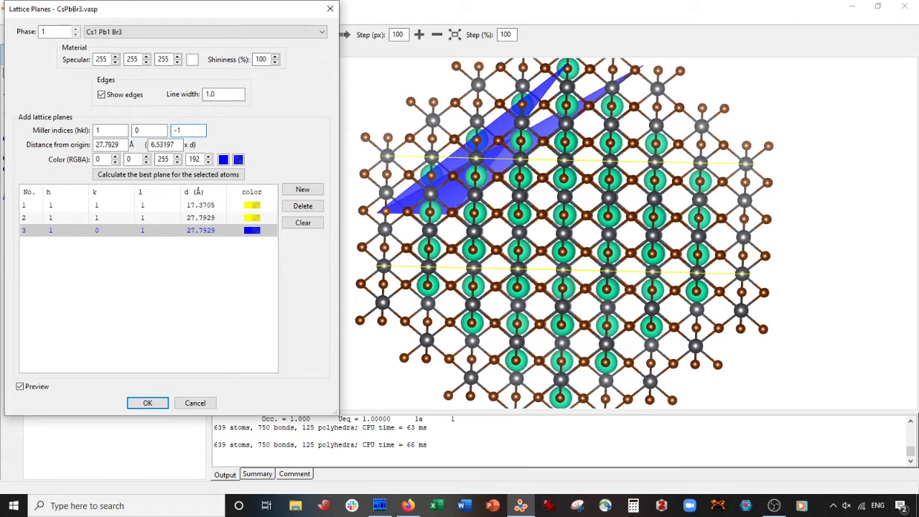
key(Tab)
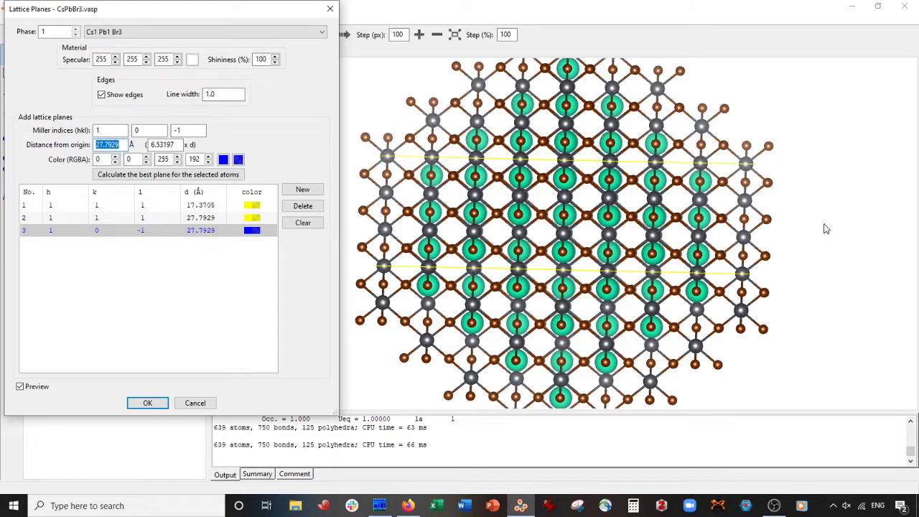
mouse_move(592, 293)
mouse_down()
mouse_move(596, 266)
mouse_move(603, 284)
mouse_up()
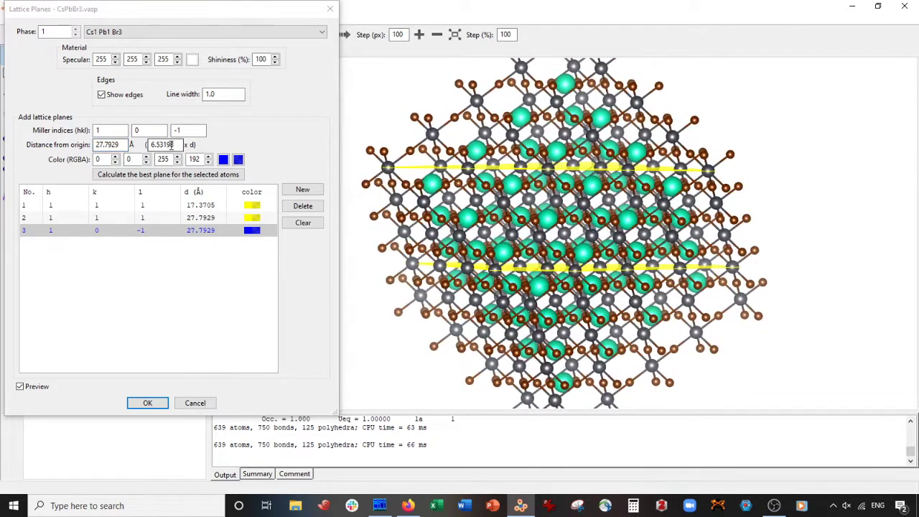
double_click(169, 144)
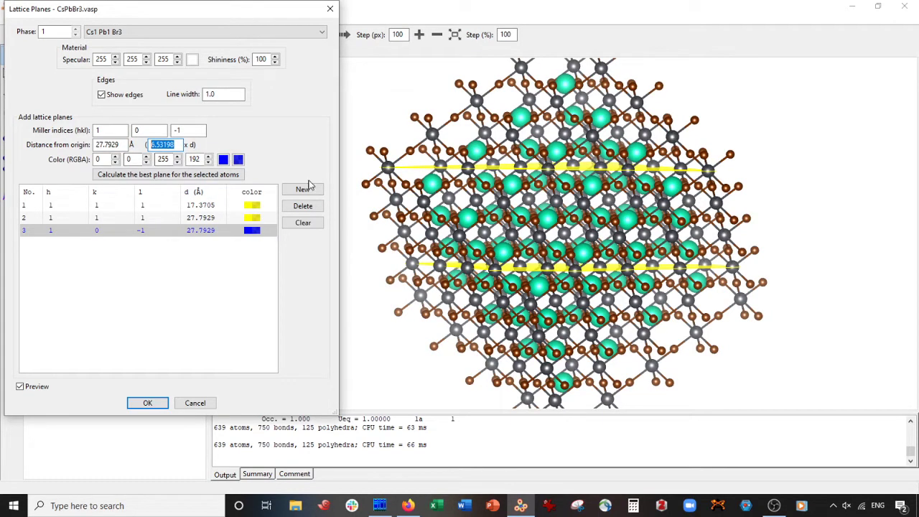
text(1)
key(Tab)
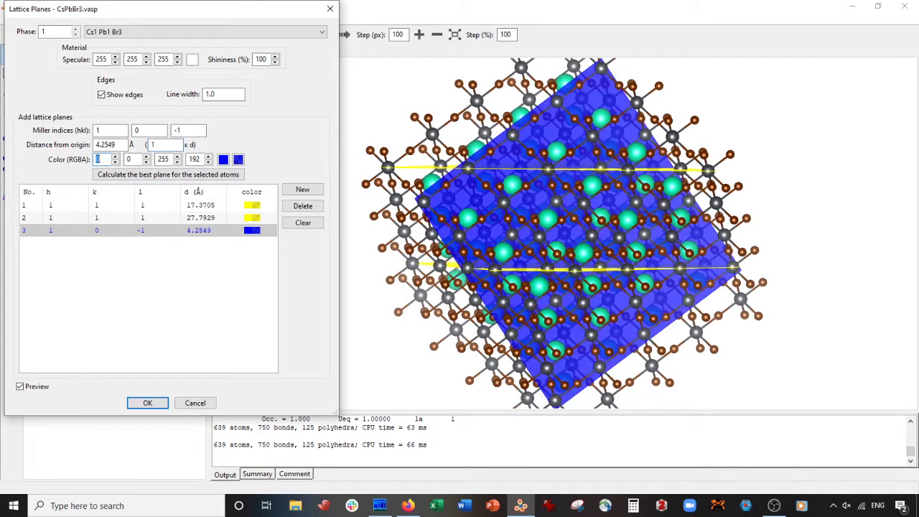
drag(782, 206, 468, 186)
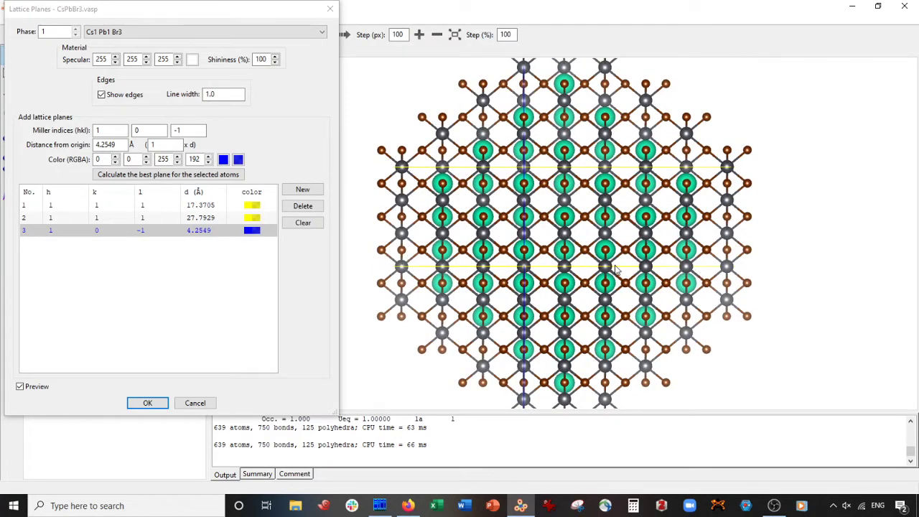
mouse_move(504, 268)
mouse_down()
mouse_move(529, 256)
mouse_move(530, 307)
mouse_move(522, 232)
mouse_up()
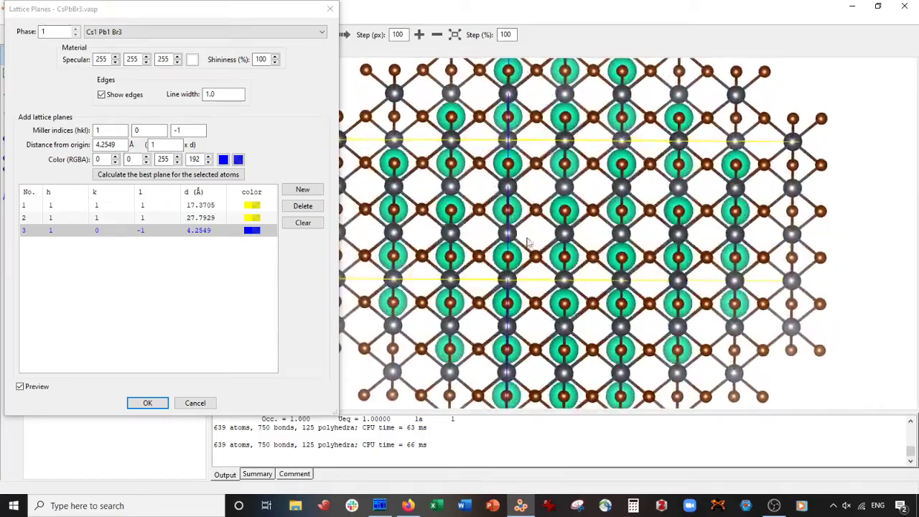
mouse_move(613, 190)
mouse_down()
mouse_move(566, 222)
mouse_move(518, 202)
mouse_up()
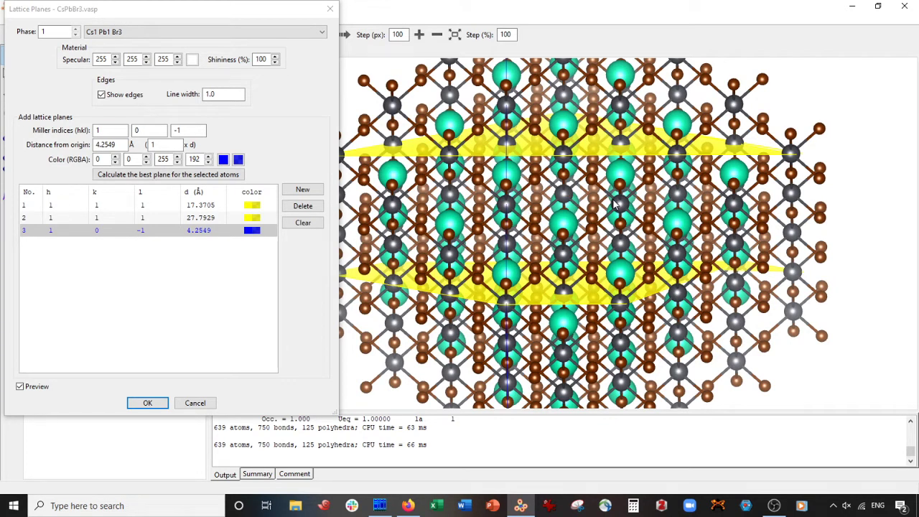
drag(614, 205, 613, 206)
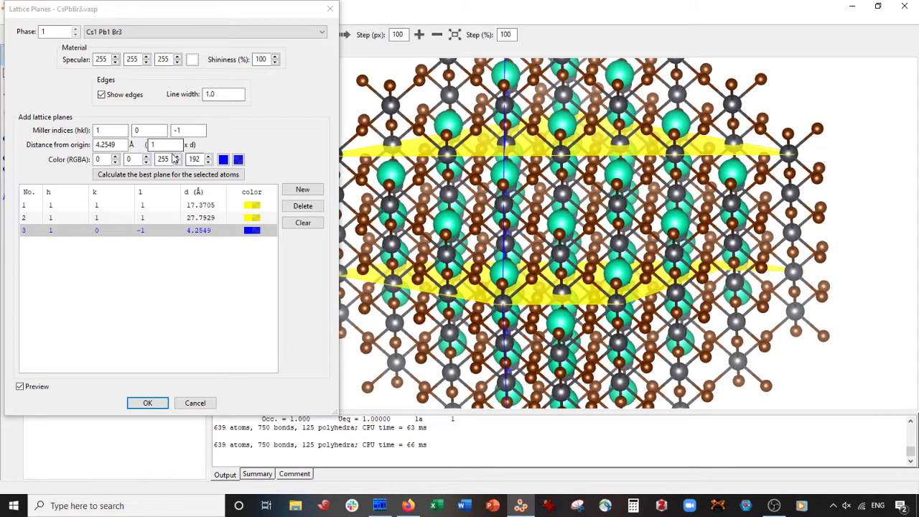
Add a fourth blue (1 0 −1) plane with multiplier −1, at −4.25 Å, and apply all planes.
click(303, 189)
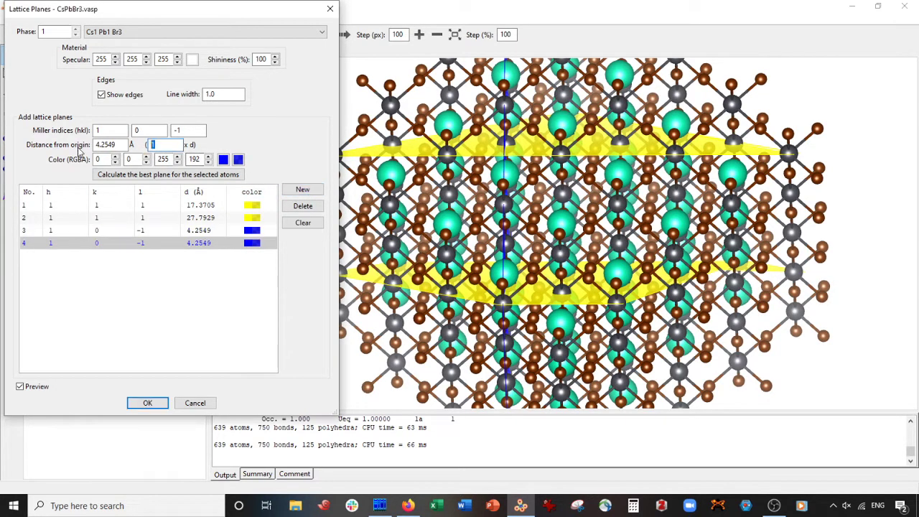
text(3)
key(Tab)
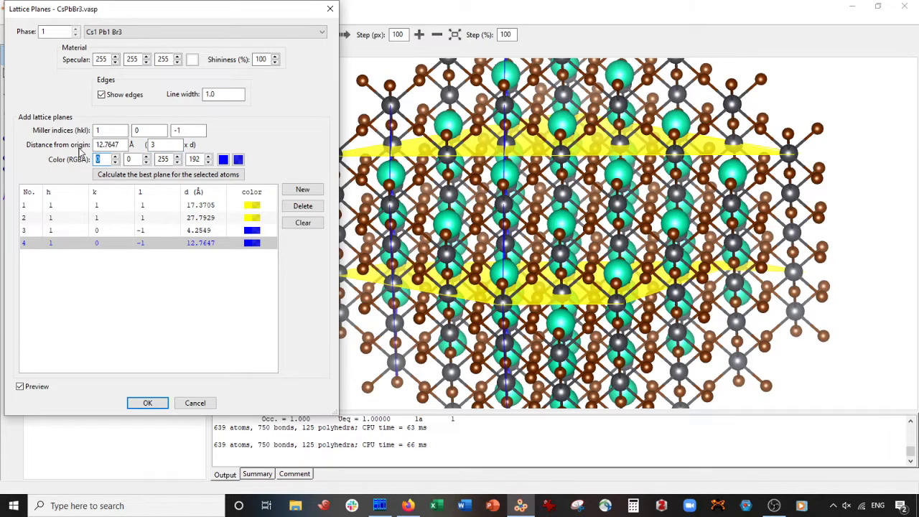
mouse_move(486, 214)
mouse_down()
mouse_move(394, 207)
mouse_move(401, 213)
mouse_up()
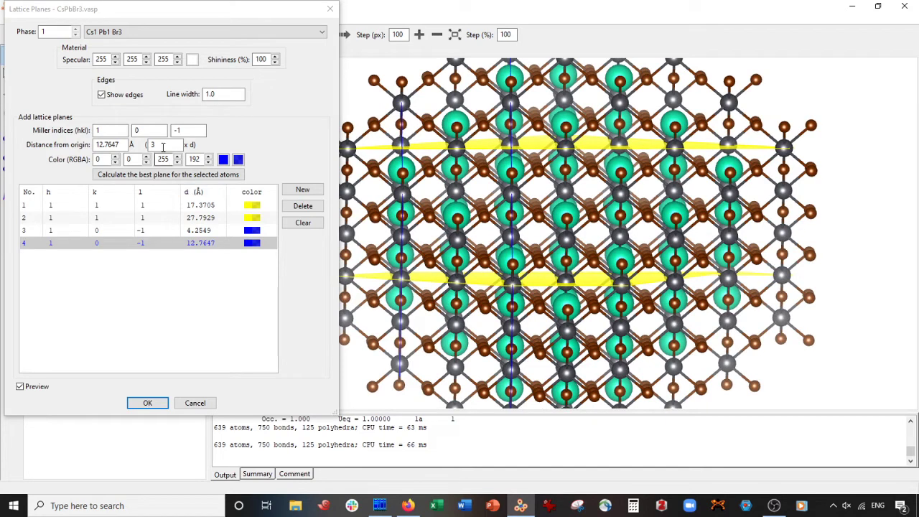
double_click(163, 146)
text(-1)
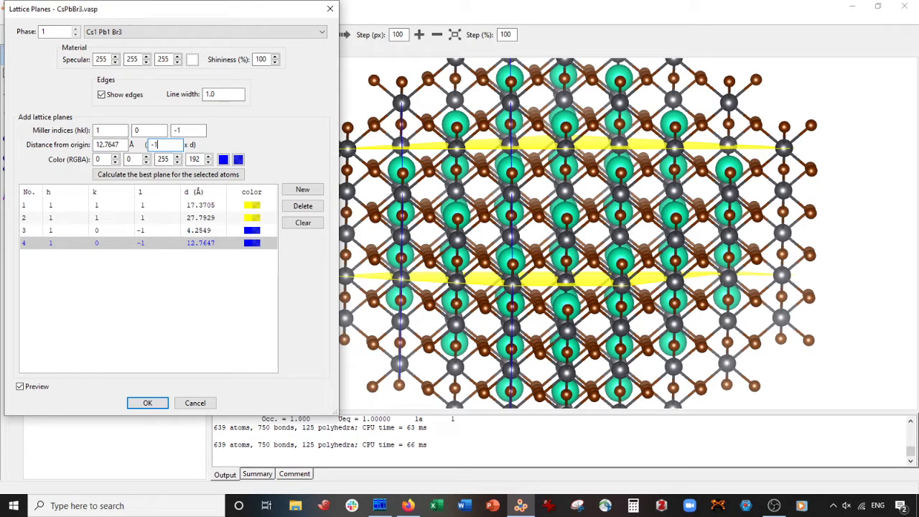
key(Tab)
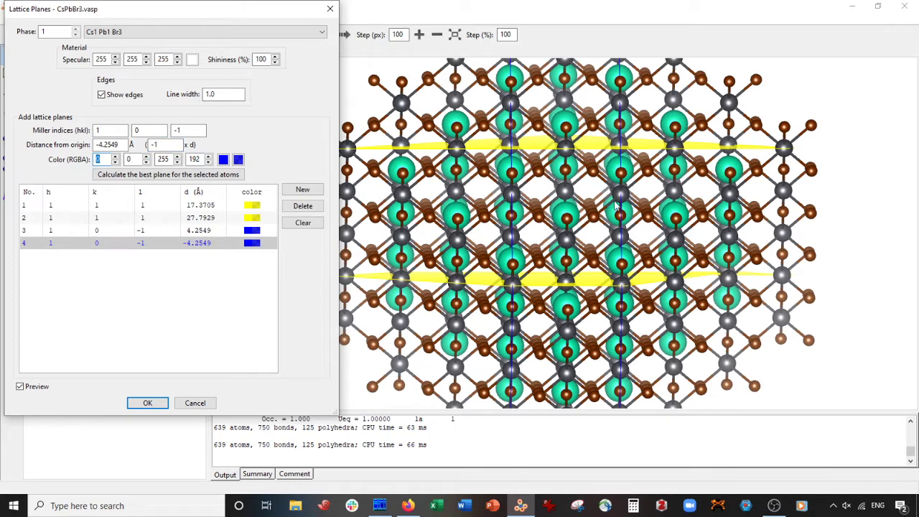
click(149, 404)
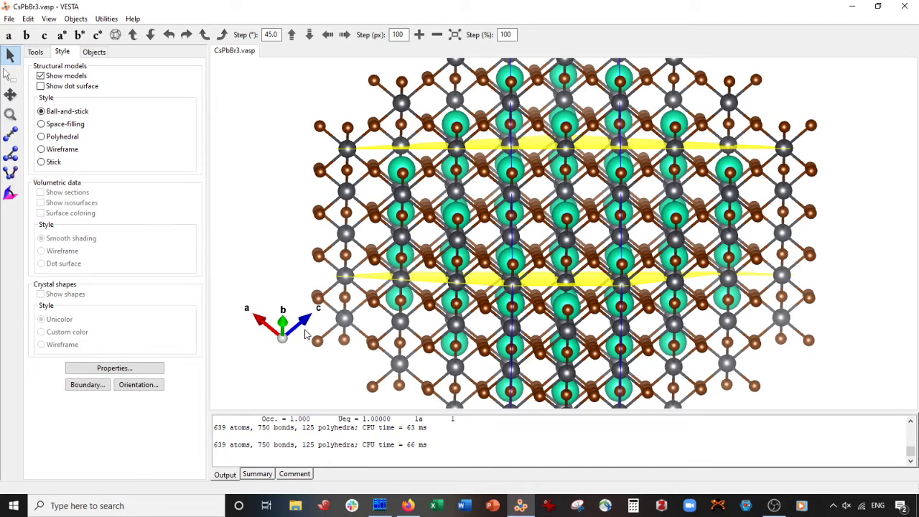
Box-select and delete the atoms above and below the yellow planes.
drag(660, 266, 655, 259)
scroll(626, 263, down, 5)
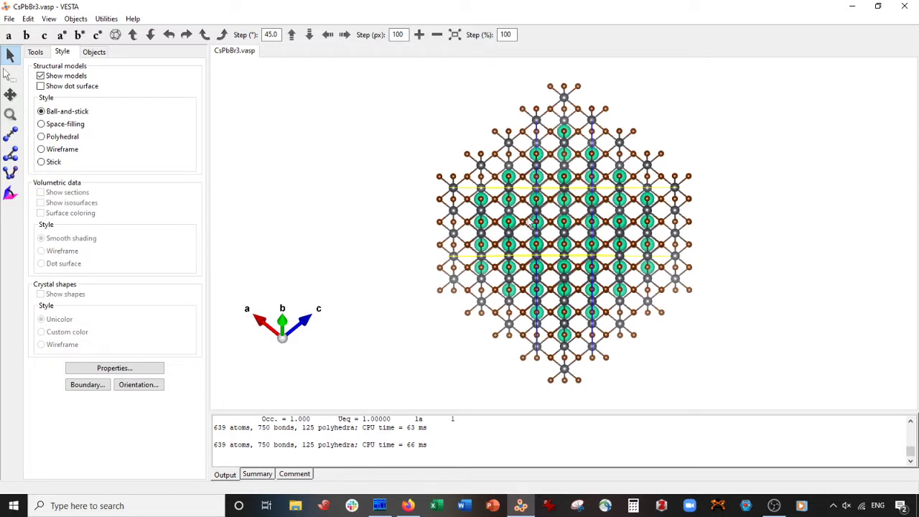
click(10, 75)
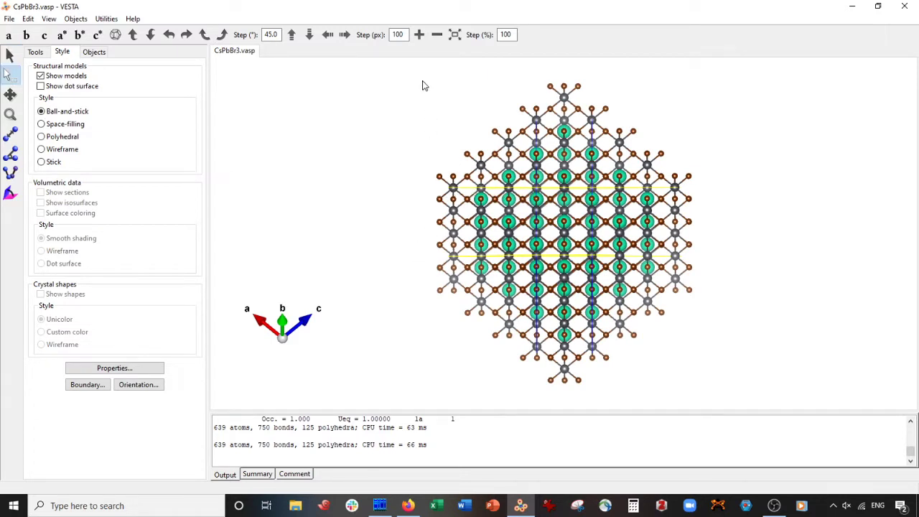
mouse_move(421, 81)
mouse_down()
mouse_move(697, 173)
mouse_move(707, 185)
mouse_up()
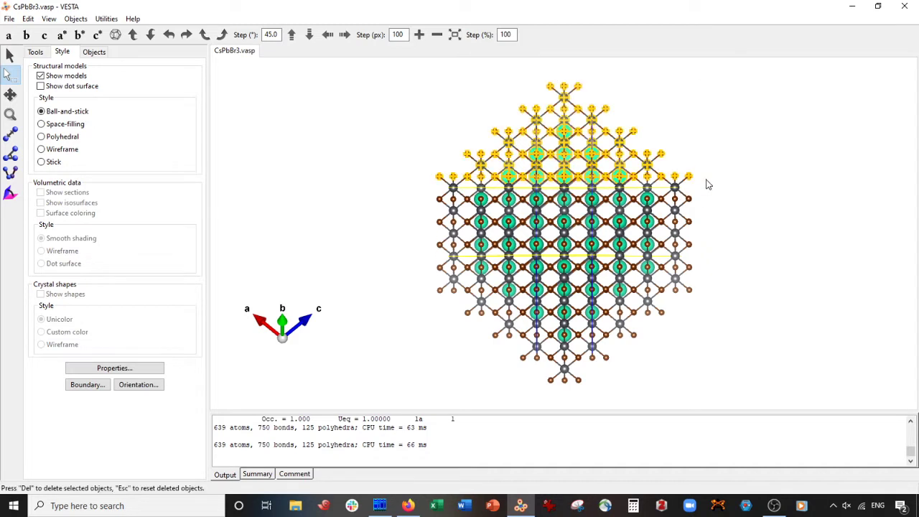
key(Delete)
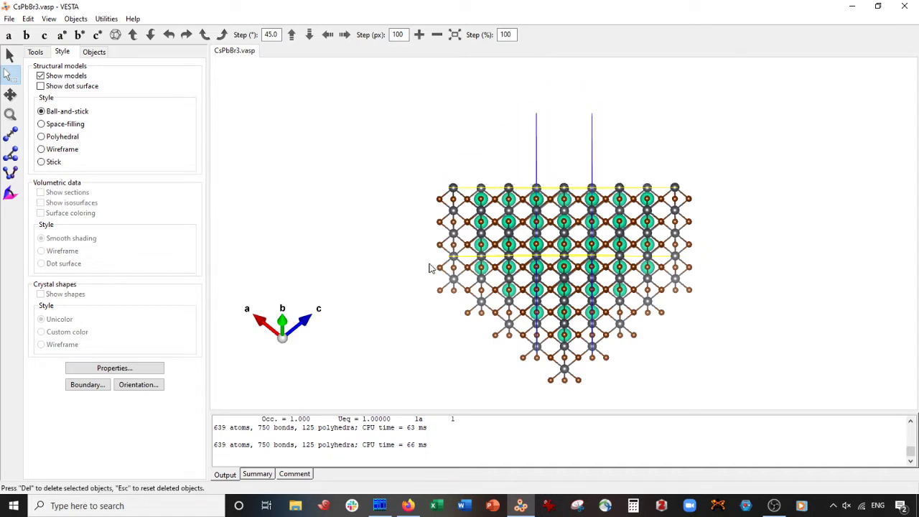
mouse_move(429, 263)
mouse_down()
mouse_move(723, 379)
mouse_move(713, 382)
mouse_up()
key(Delete)
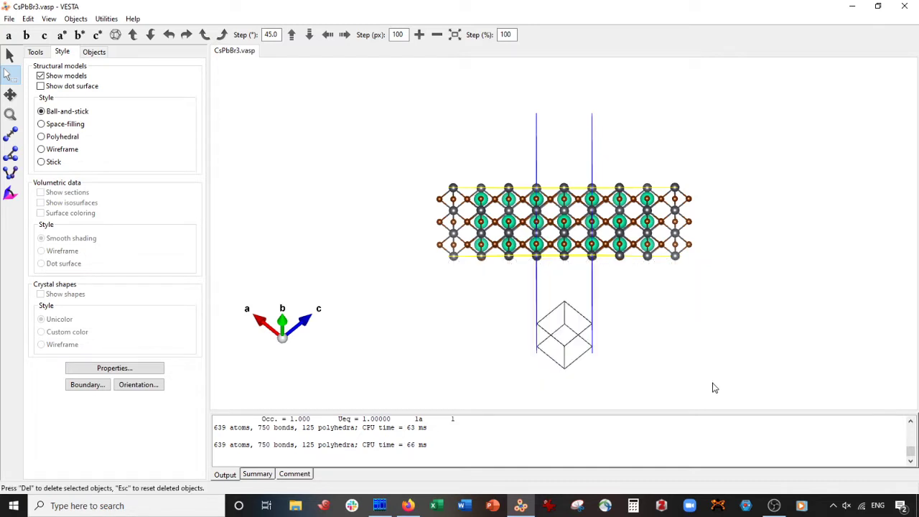
Delete the atoms lying left and right of the blue planes.
drag(392, 121, 530, 347)
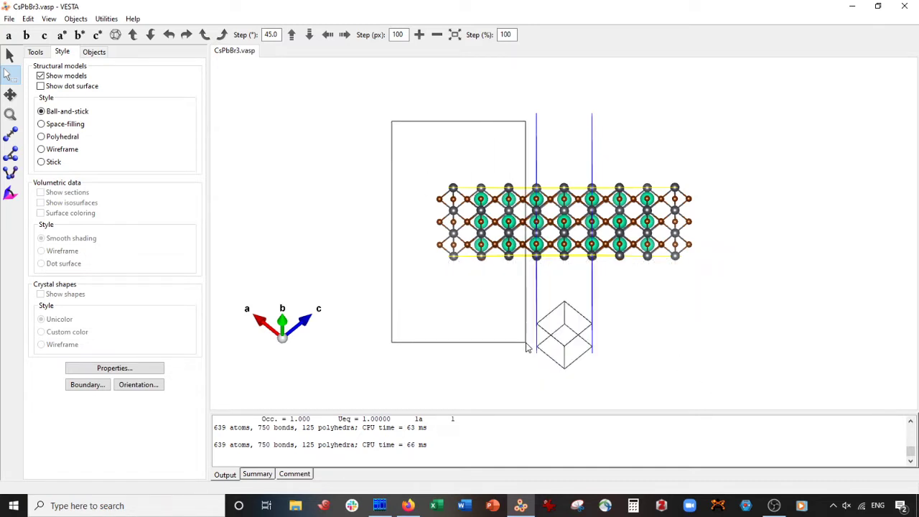
key(Delete)
drag(607, 159, 733, 326)
key(Delete)
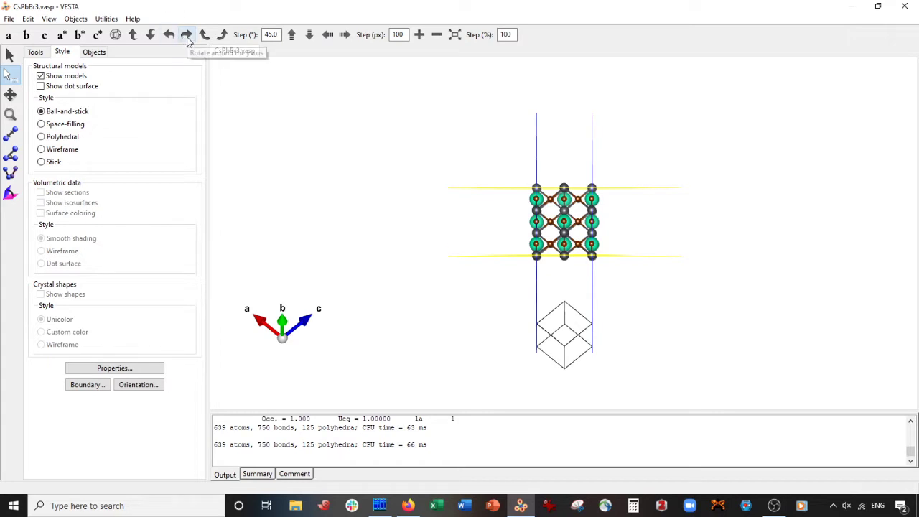
Rotate the structure about y and orbit until the yellow planes show edge-on.
click(187, 35)
click(187, 35)
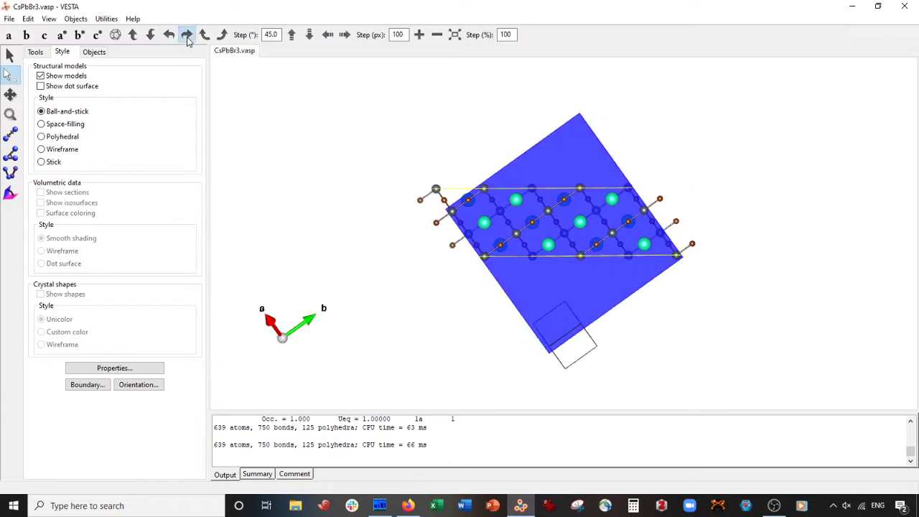
scroll(398, 237, up, 2)
scroll(399, 255, up, 3)
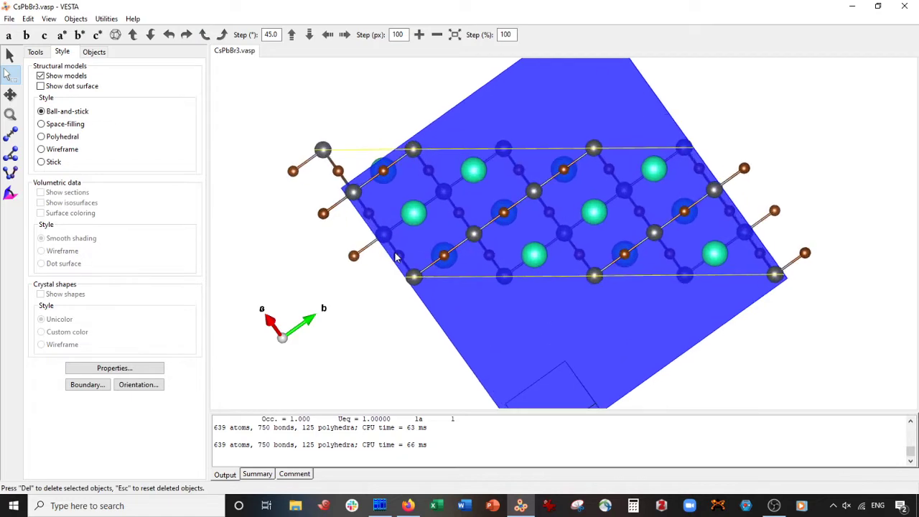
click(9, 55)
mouse_move(590, 158)
mouse_down()
mouse_move(580, 159)
mouse_move(584, 173)
mouse_move(569, 170)
mouse_move(572, 188)
mouse_move(585, 189)
mouse_move(586, 174)
mouse_move(568, 190)
mouse_up()
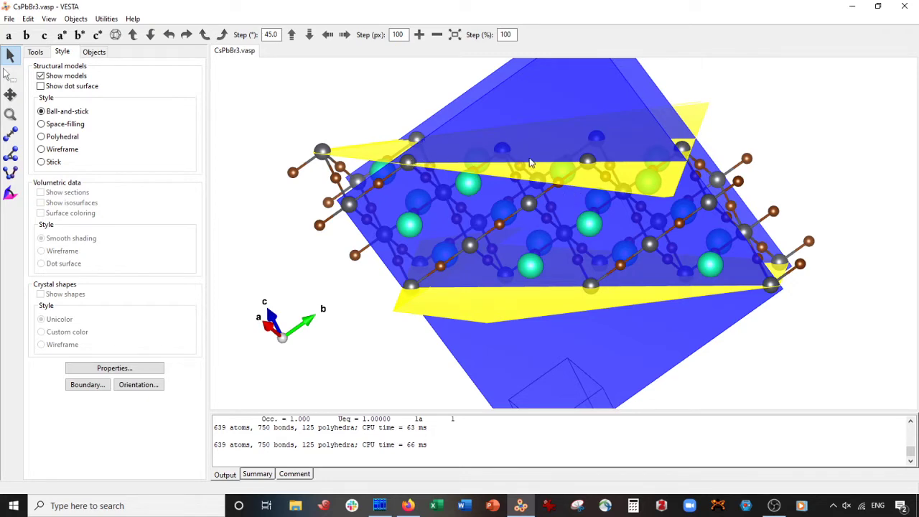
mouse_move(492, 132)
mouse_down()
mouse_move(514, 181)
mouse_move(526, 174)
mouse_move(524, 159)
mouse_move(568, 165)
mouse_move(526, 162)
mouse_up()
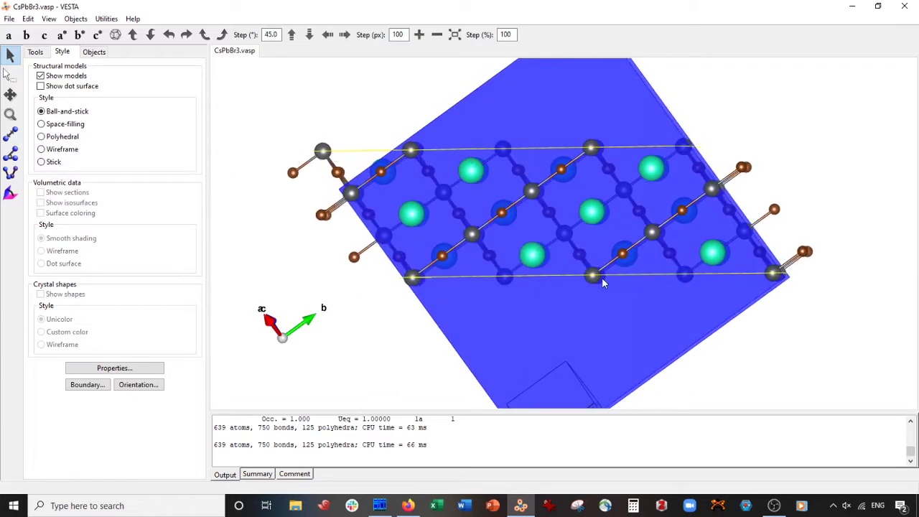
drag(602, 277, 583, 269)
Box-select and delete the leftover atoms beyond the planes at both ends.
click(9, 75)
drag(261, 105, 406, 345)
key(Delete)
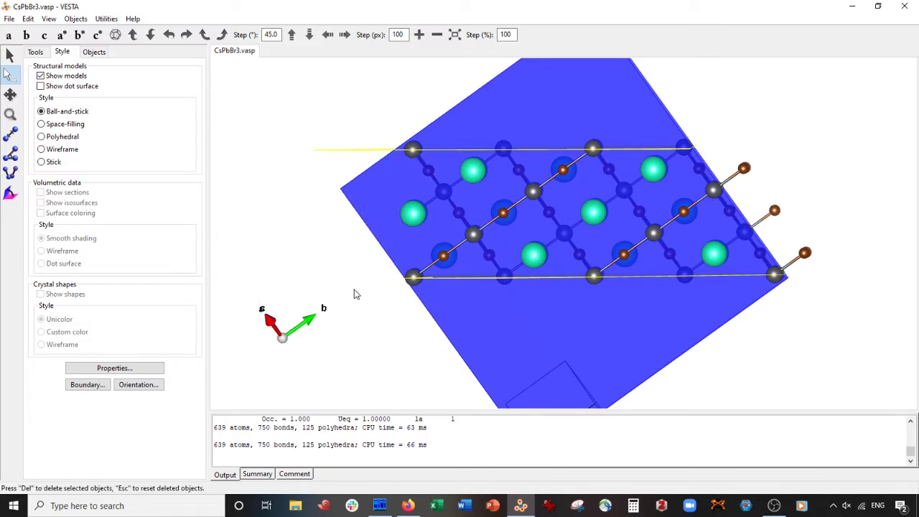
mouse_move(611, 128)
mouse_down()
mouse_move(776, 343)
mouse_move(833, 349)
mouse_up()
key(Delete)
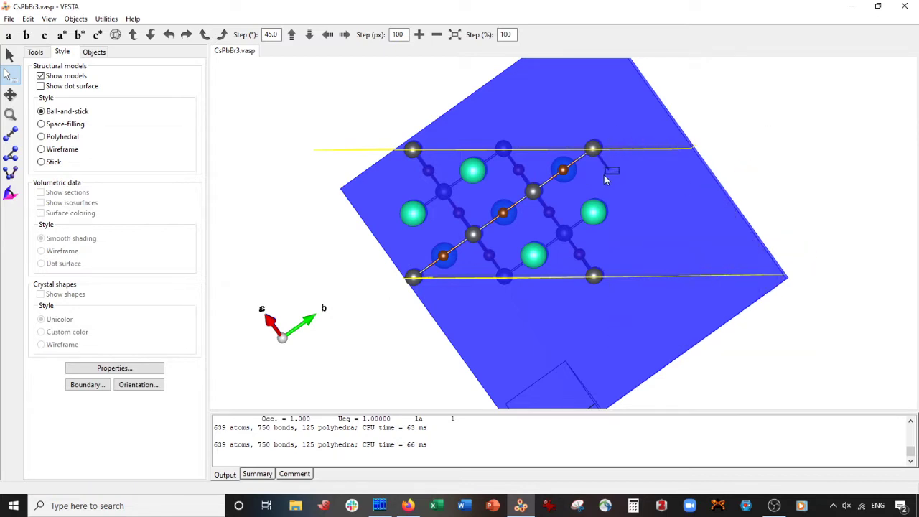
click(10, 56)
Select the lower-left corner Pb atom to read its position (3, 0, 2).
drag(456, 193, 584, 213)
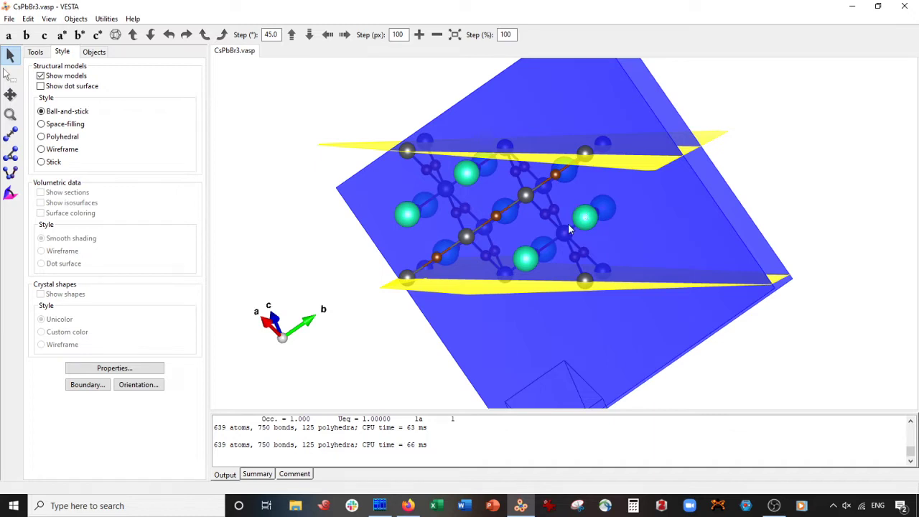
click(408, 276)
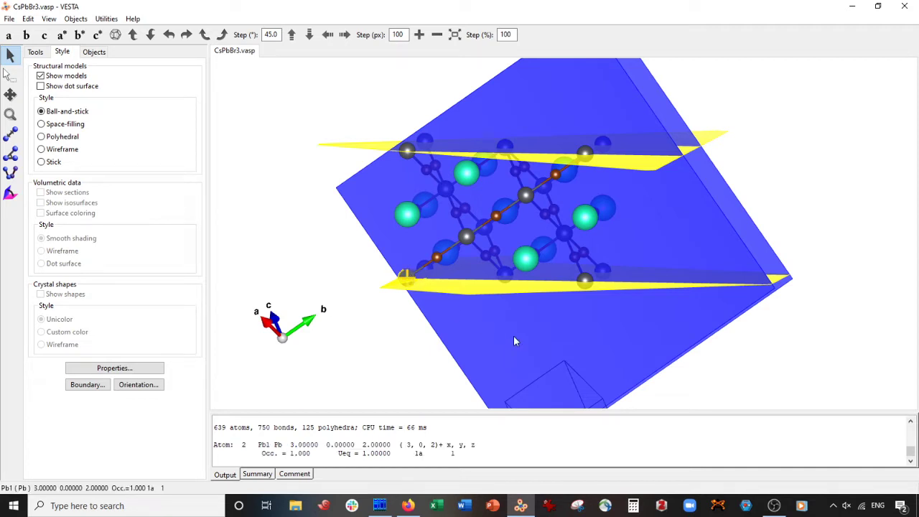
drag(512, 338, 520, 335)
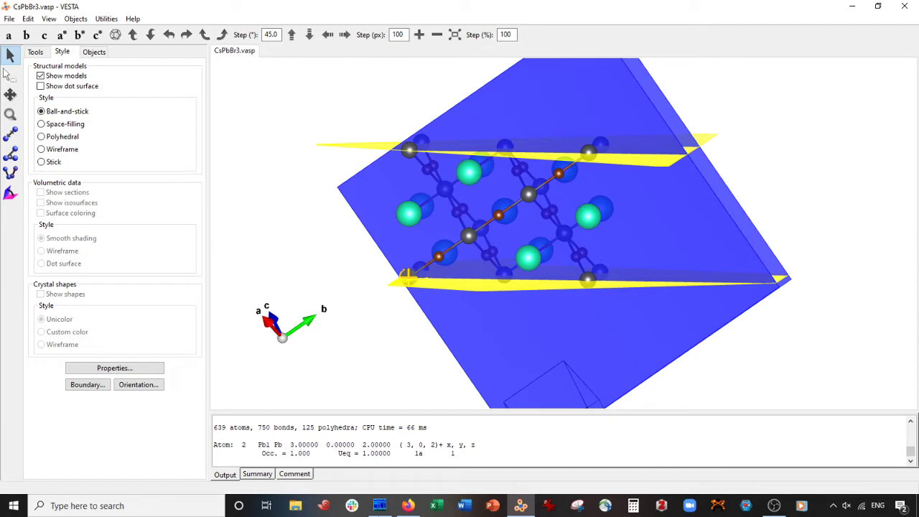
In Far Manager, enter origin 3, 0, 2 in basis_change.txt and save it.
mouse_move(380, 506)
click(388, 466)
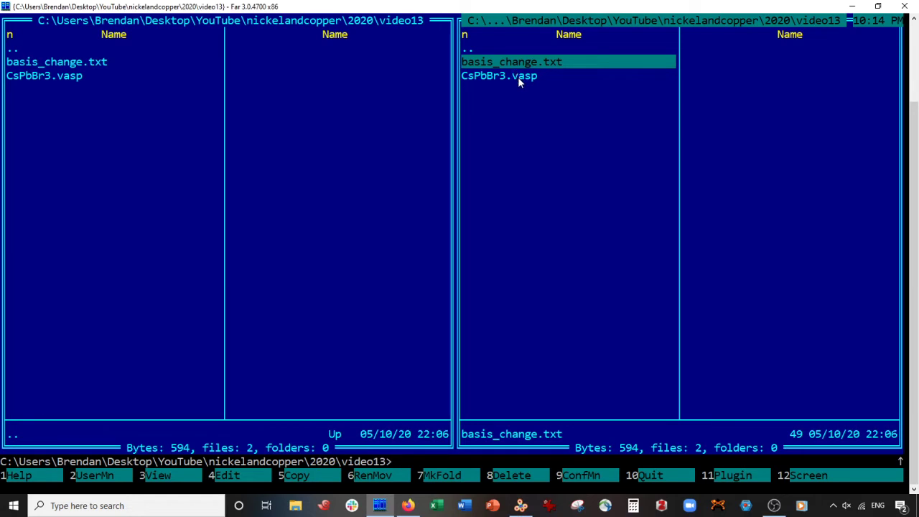
key(F4)
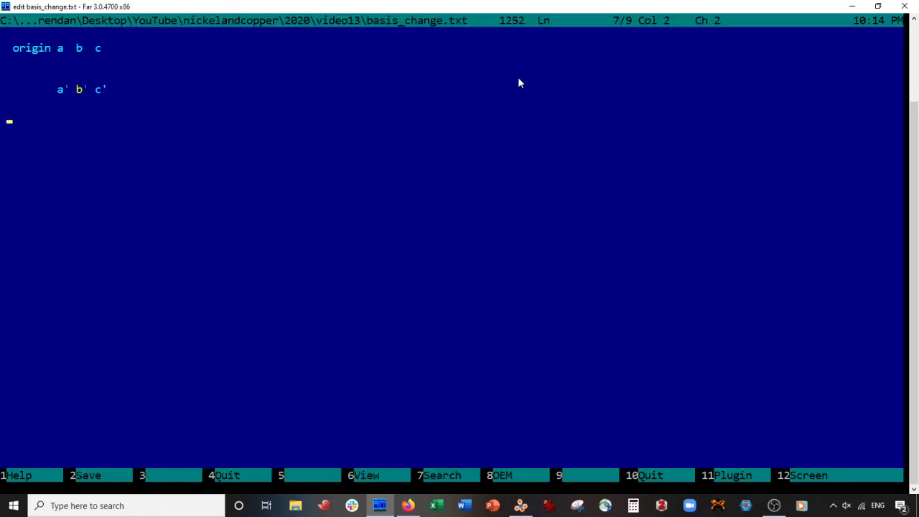
click(32, 64)
key(Left)
text(3)
key(Down)
text(0)
key(Return)
text(2)
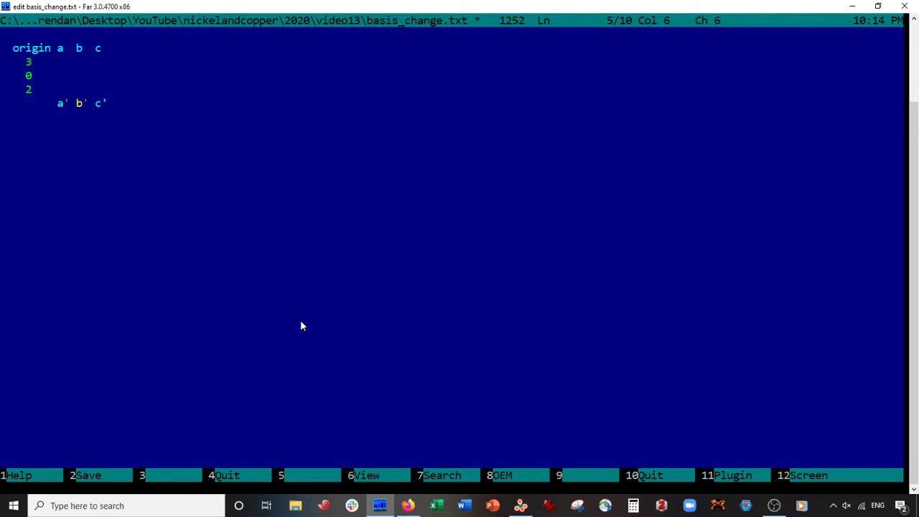
key(F2)
Read the Pb atom at (2, 0, 3) in VESTA and enter 2, 0, 3 under column a.
mouse_move(521, 505)
click(543, 470)
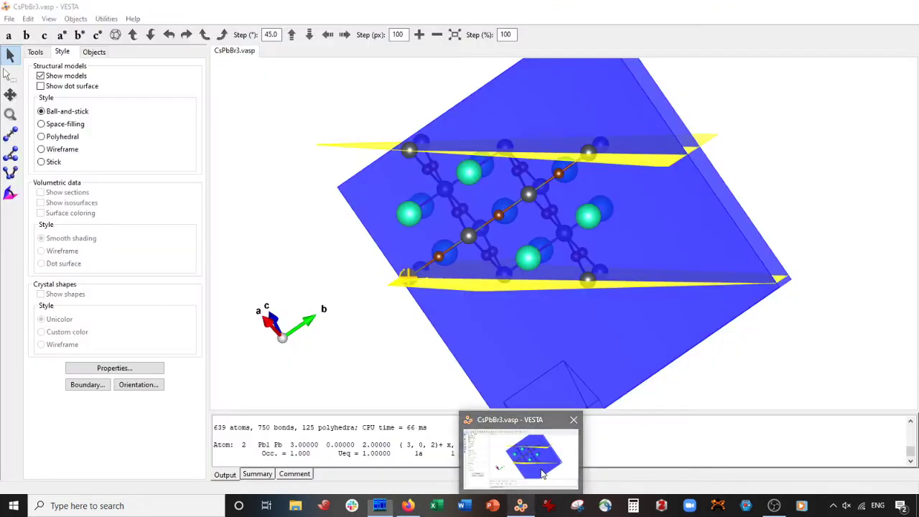
click(421, 267)
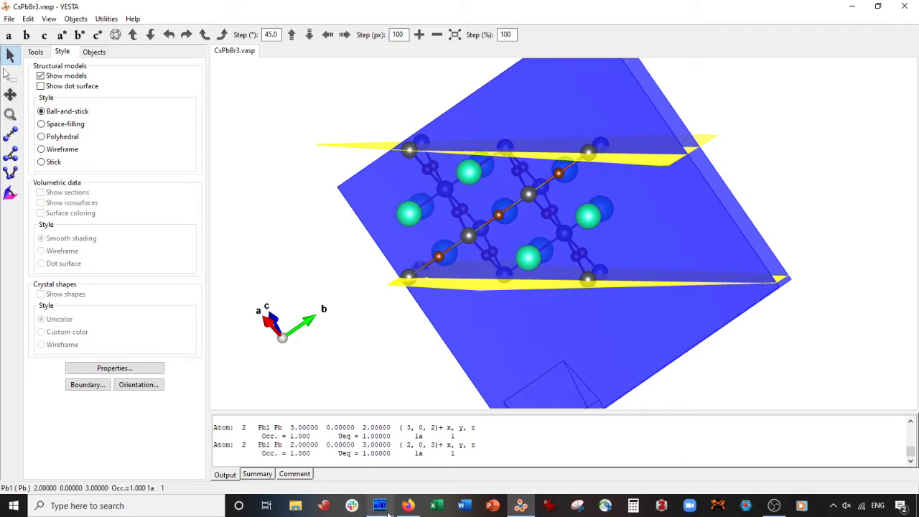
mouse_move(379, 506)
click(391, 470)
click(60, 62)
text(2)
key(Left)
key(Down)
text(0)
key(Left)
key(Down)
text(3)
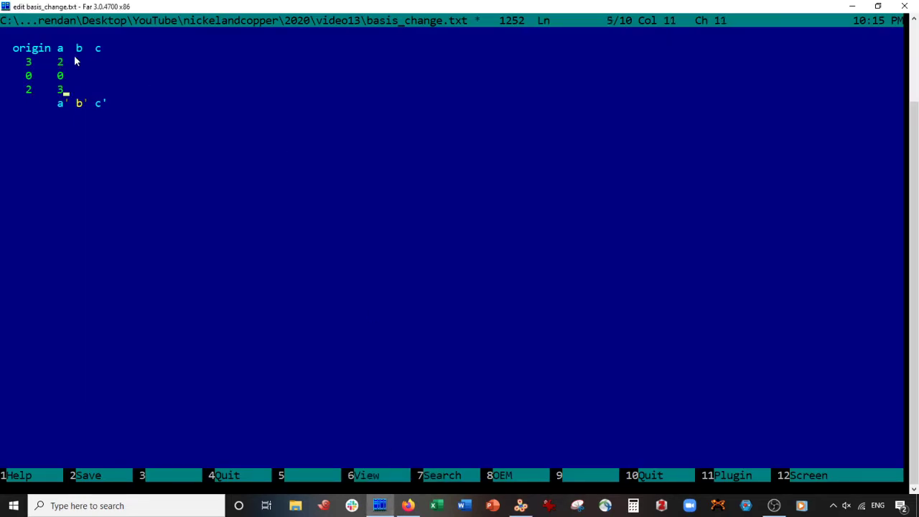
Read the Pb atom at (2, 2, 1) and enter 2, 2, 1 under column b.
click(79, 63)
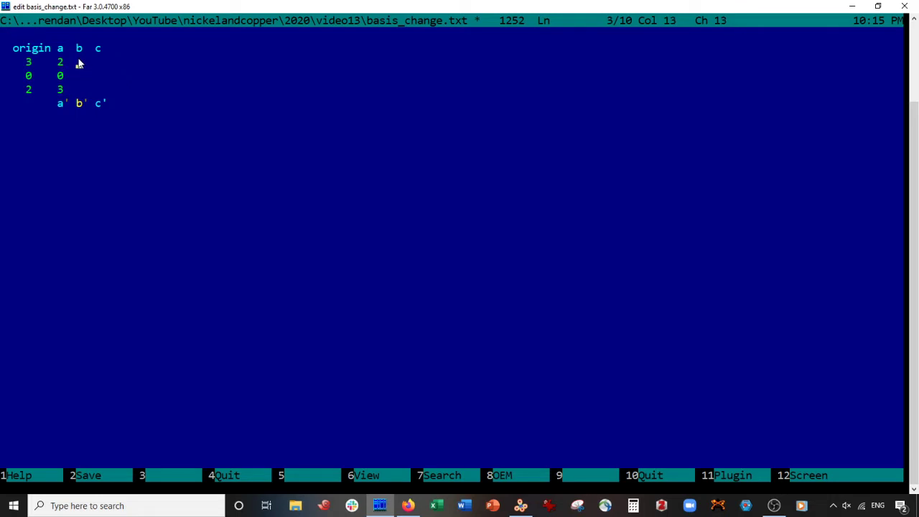
click(521, 505)
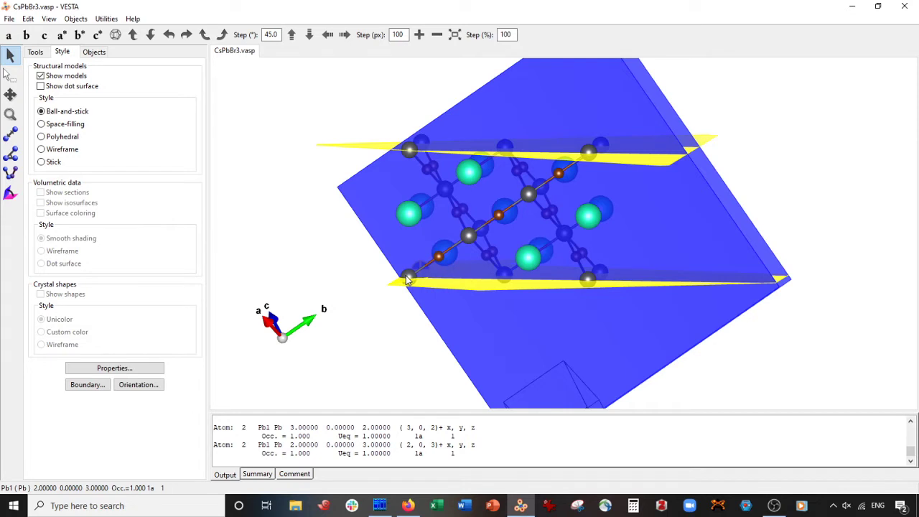
click(584, 279)
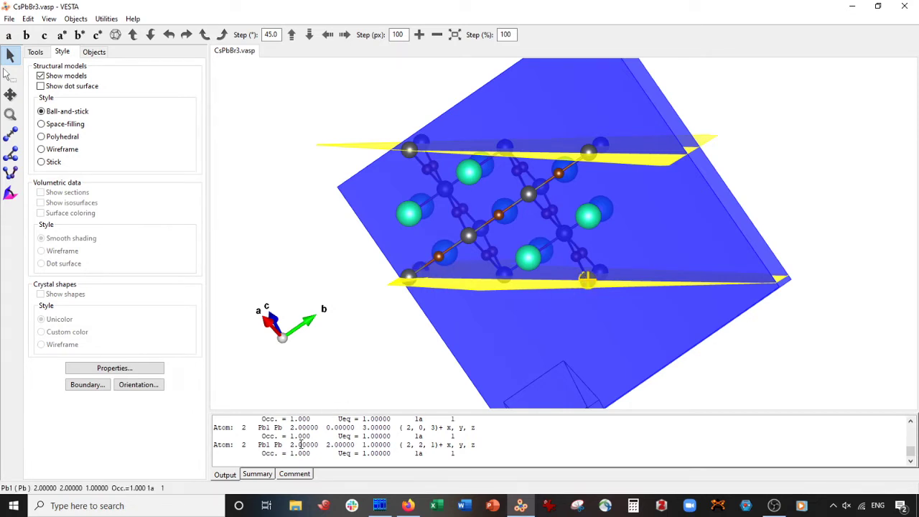
click(380, 506)
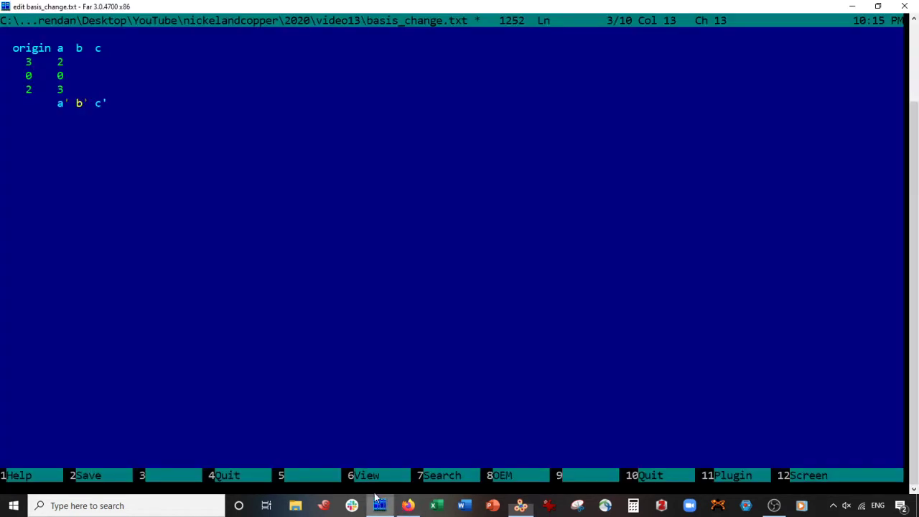
text(2)
key(Down)
key(Left)
text(2)
key(Down)
text(1)
Pick the Pb atom at (4, 1, 3) in VESTA for column c.
click(97, 64)
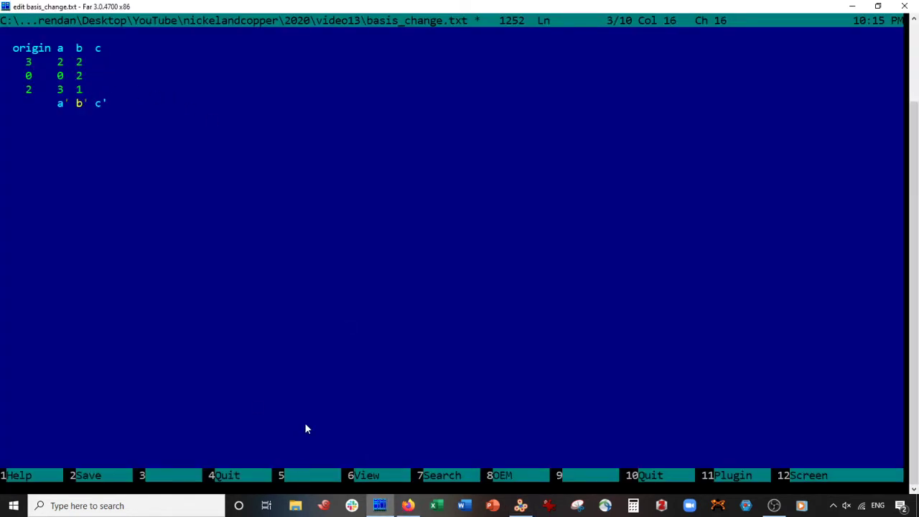
click(521, 505)
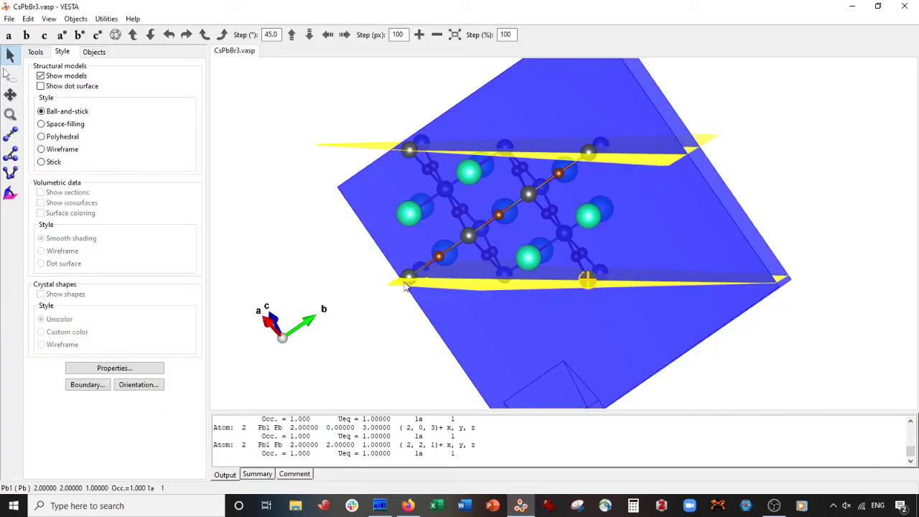
click(408, 151)
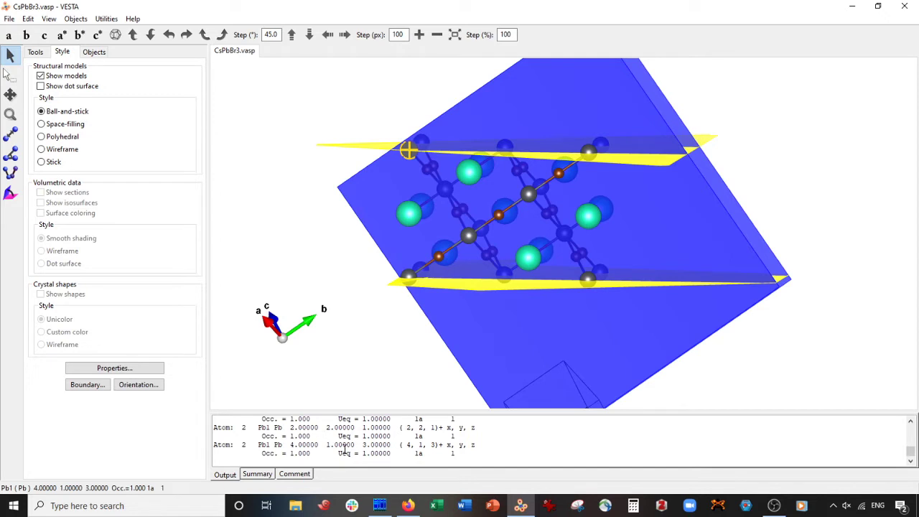
click(386, 505)
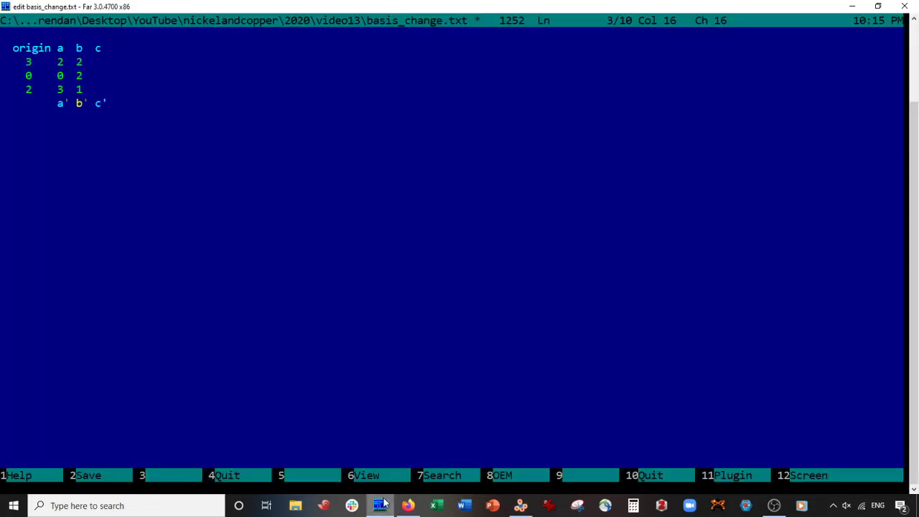
Fill column c with 4, 1, 3 and add a blank line below the table.
text(4)
key(Down)
key(Left)
text(1)
key(Down)
Enter the a' vector -1, 0, 1.
key(Left)
text(4)
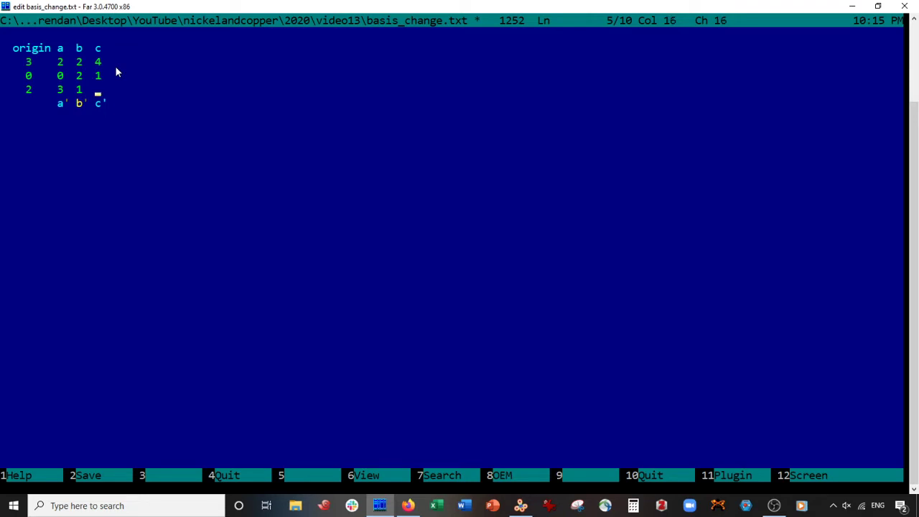
key(Return)
click(59, 134)
key(Left)
text(-1)
key(Down)
key(Left)
text(0)
key(Down)
key(Left)
text(1)
Enter the b' vector -1, 2, -1.
key(Up)
key(Up)
key(Right)
key(Right)
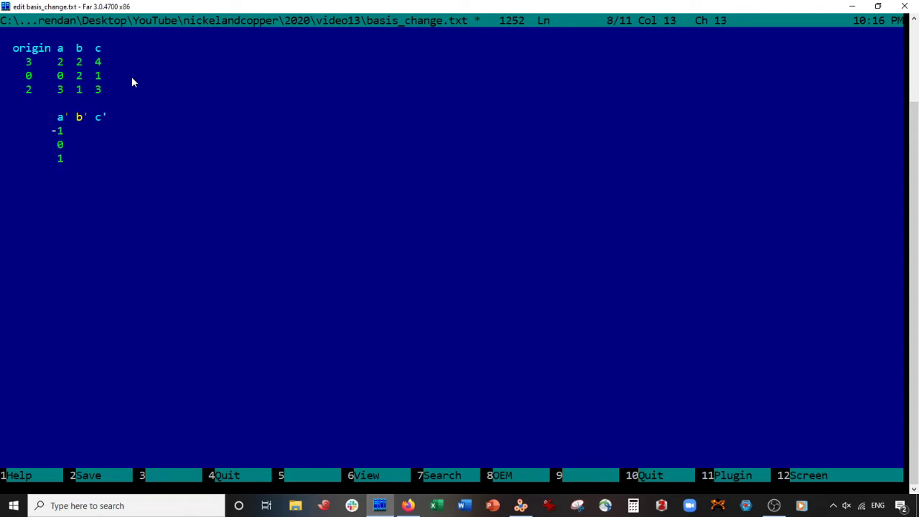
key(Left)
text(-1)
key(Down)
key(Left)
text(2)
key(Down)
key(Left)
Enter the c' vector 1, 1, 1 and save basis_change.txt.
key(Left)
text(-1)
key(Up)
key(Up)
key(Right)
key(Right)
text(1)
key(Down)
key(Left)
text(1)
key(Down)
key(Left)
text(1)
key(F2)
Load a fresh CsPbBr3.vasp into a new VESTA tab, zoomed out and slightly rotated.
click(522, 503)
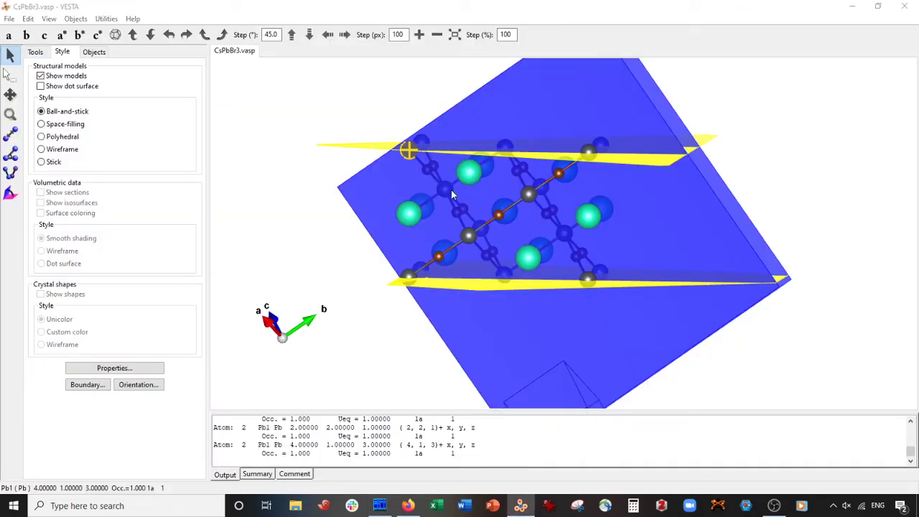
key(ctrl+o)
double_click(127, 105)
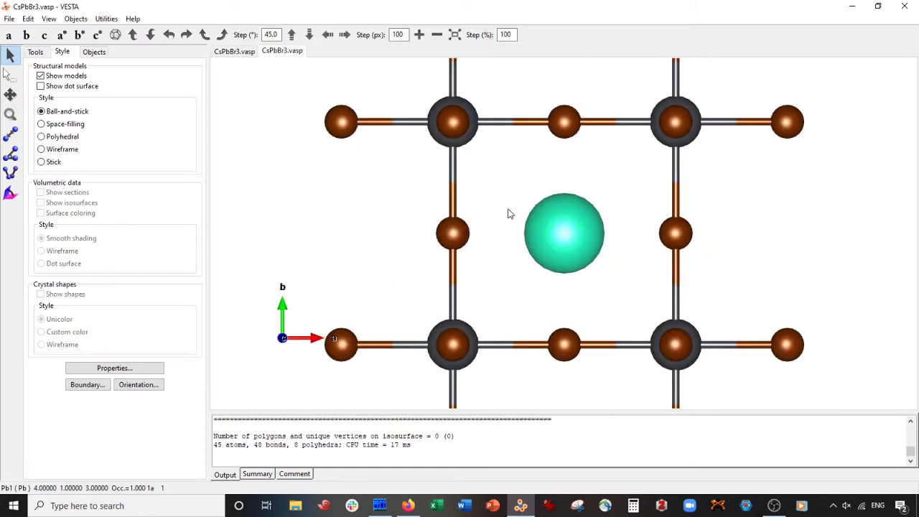
scroll(523, 211, down, 1)
scroll(523, 230, down, 1)
scroll(524, 295, down, 1)
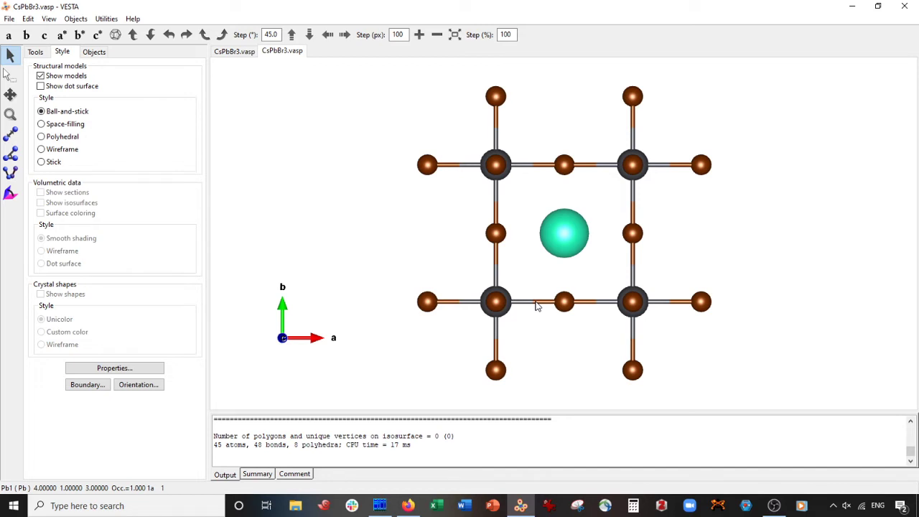
drag(567, 227, 548, 213)
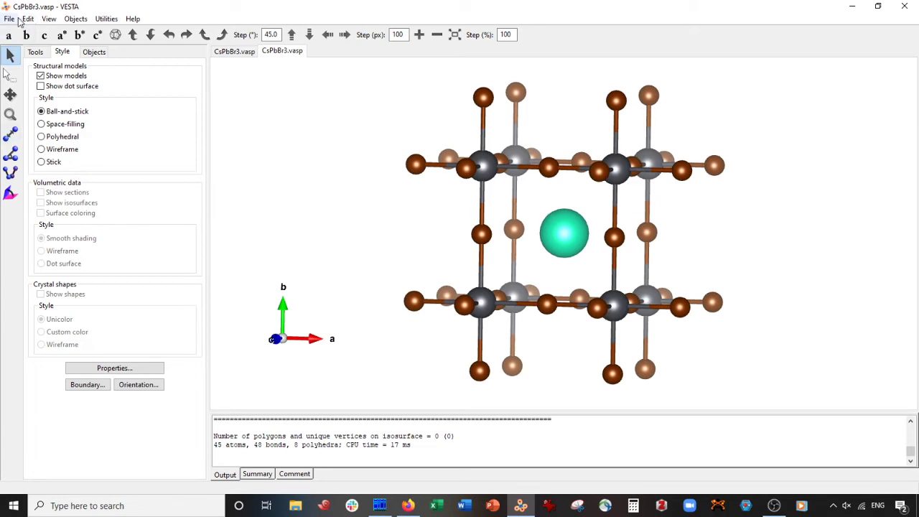
Open the unit cell Transform dialog from Edit Data.
click(27, 19)
mouse_move(52, 61)
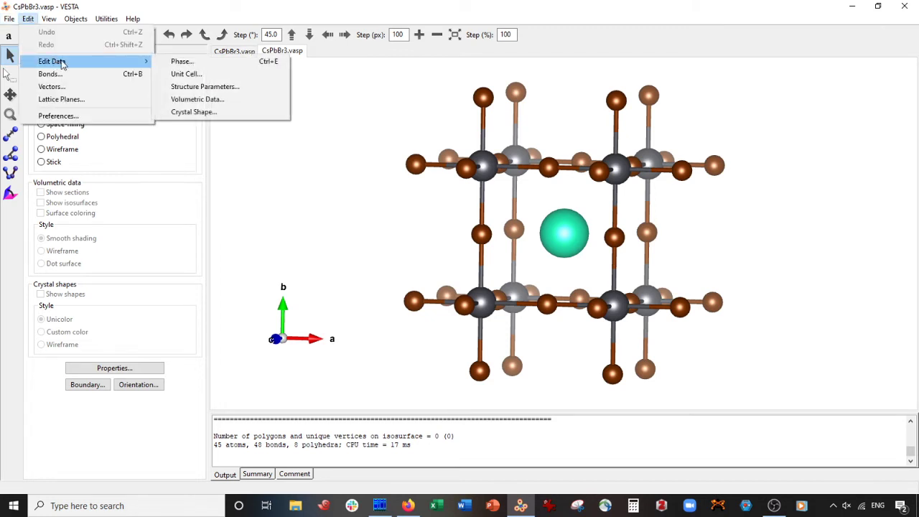
click(177, 76)
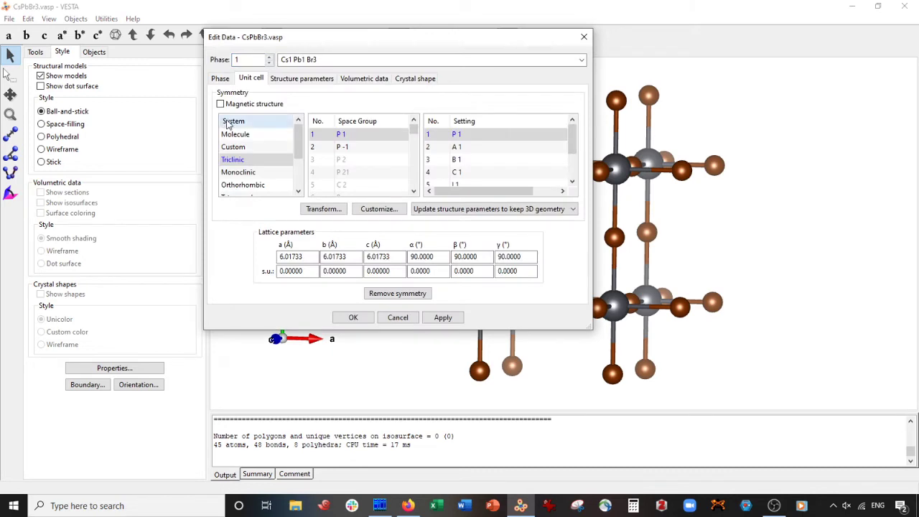
drag(361, 37, 169, 67)
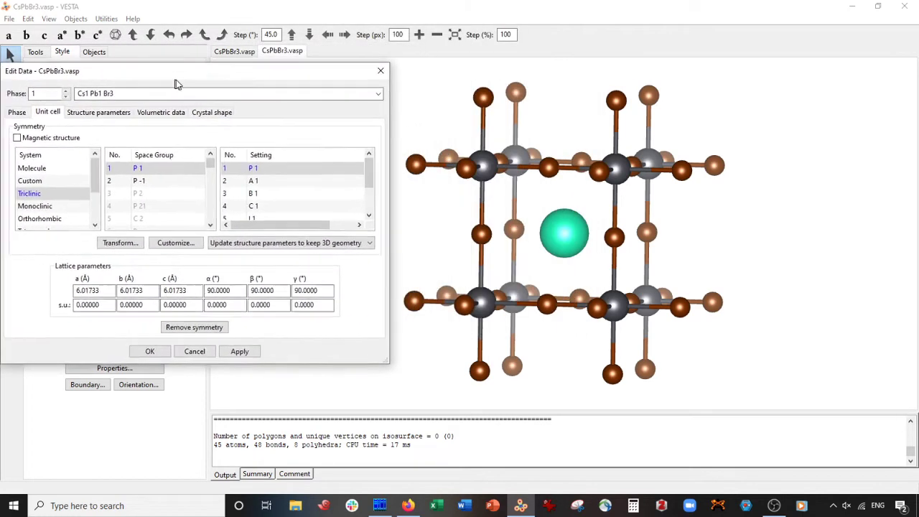
click(132, 238)
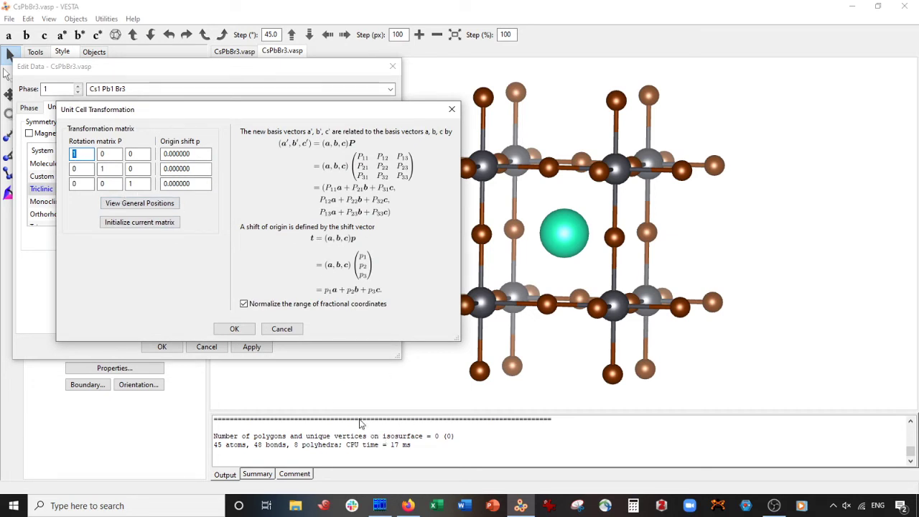
Enter the first two rows of matrix P from basis_change.txt.
click(396, 469)
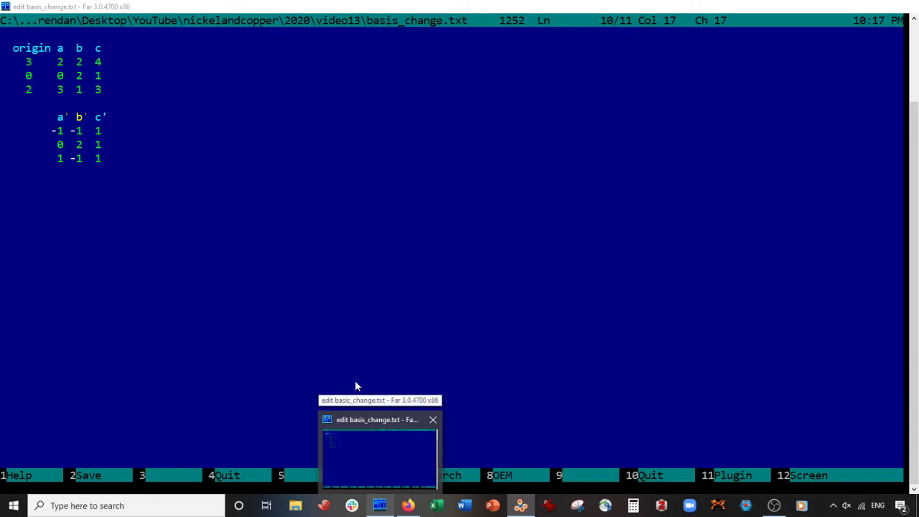
key(alt+Tab)
text(-1)
key(Tab)
text(-1)
key(Tab)
text(1)
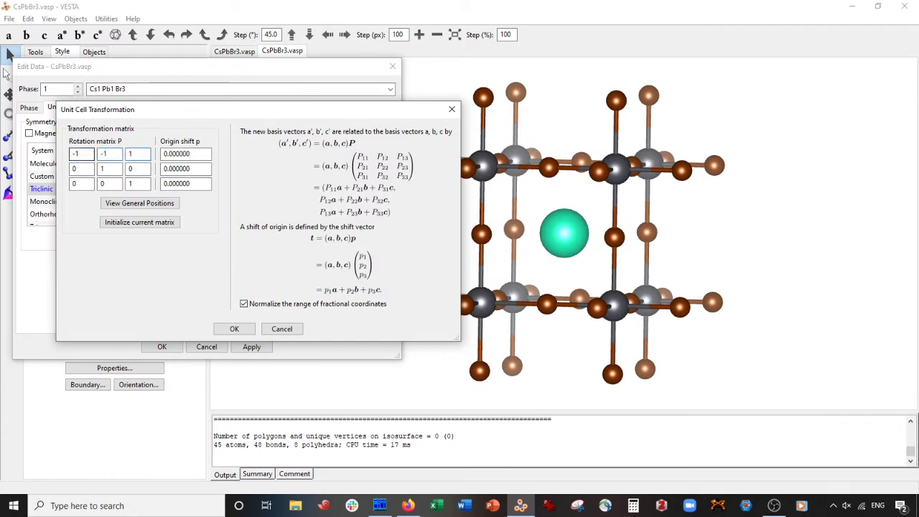
double_click(108, 169)
text(2)
key(Tab)
text(1)
Set the third row of matrix P to 1 -1 1.
click(379, 506)
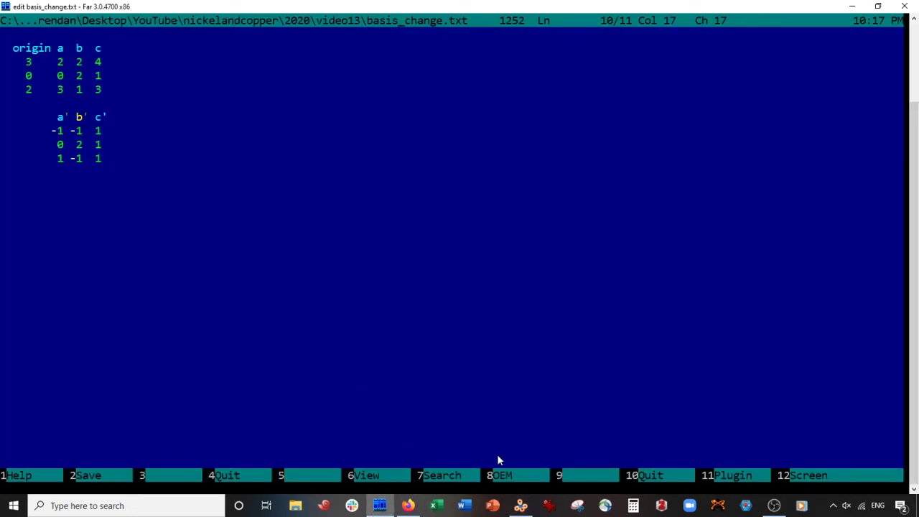
click(520, 505)
key(Tab)
text(1)
key(Tab)
text(-1)
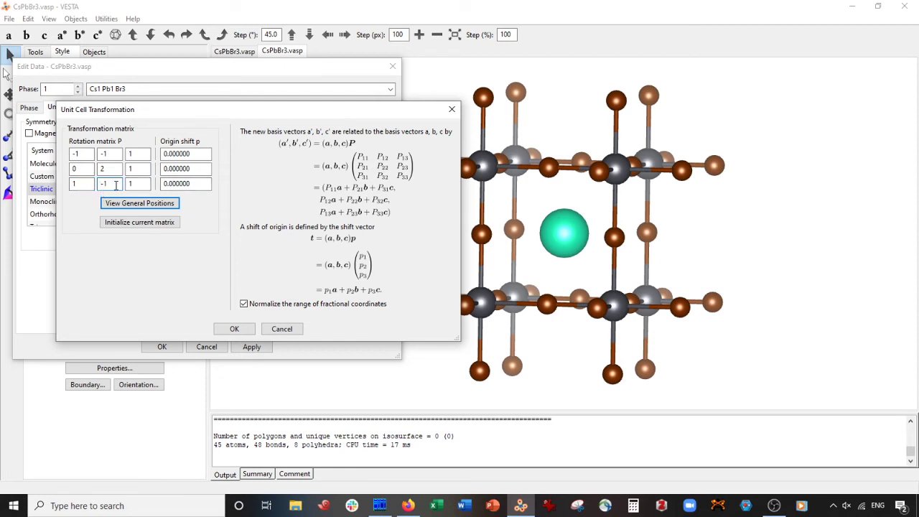
key(Tab)
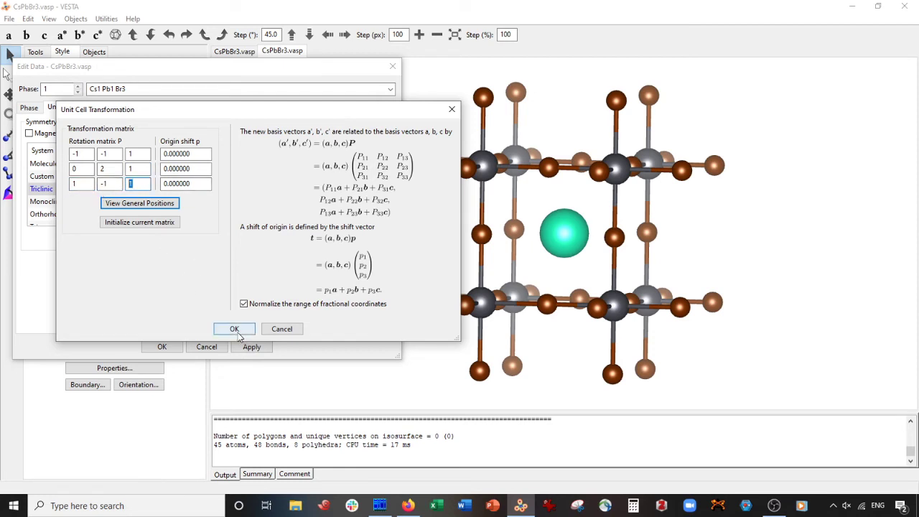
Confirm the matrix, accept the warnings, and apply the transformed 8.51 × 14.74 × 10.42 Å cell.
click(235, 328)
click(288, 246)
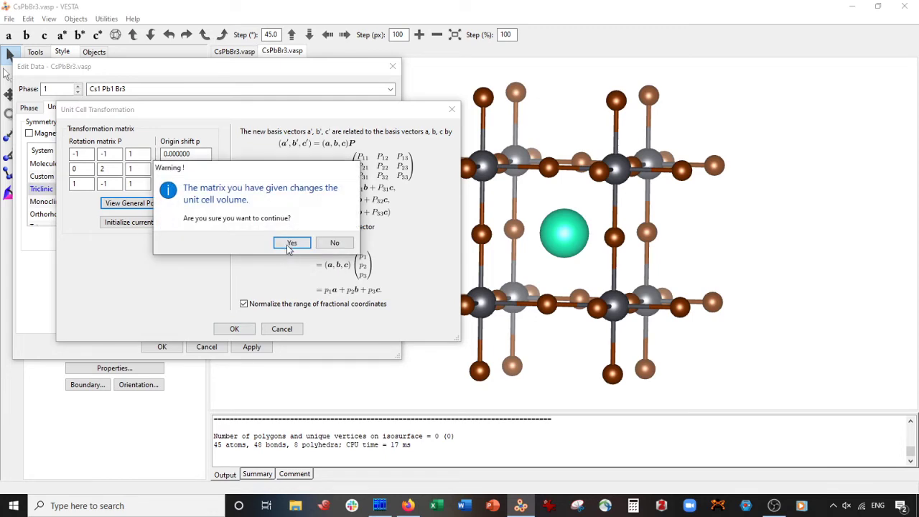
click(291, 245)
click(261, 260)
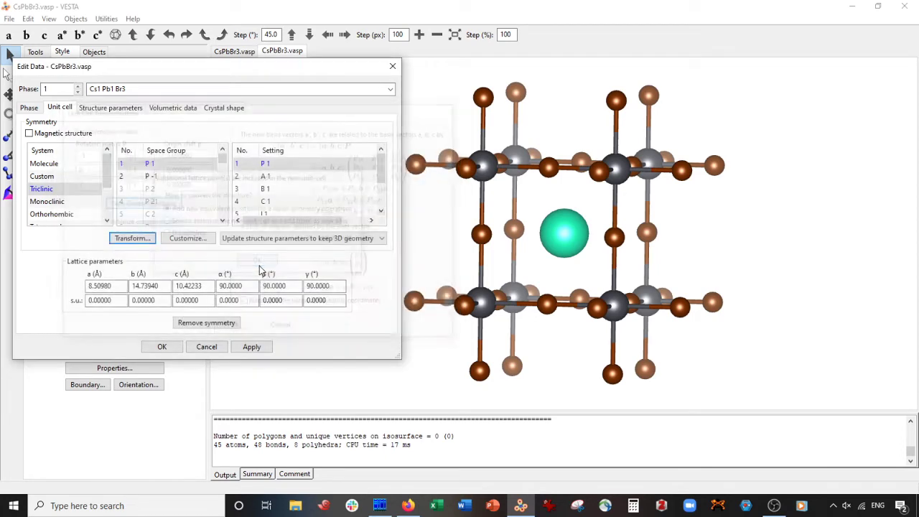
click(257, 348)
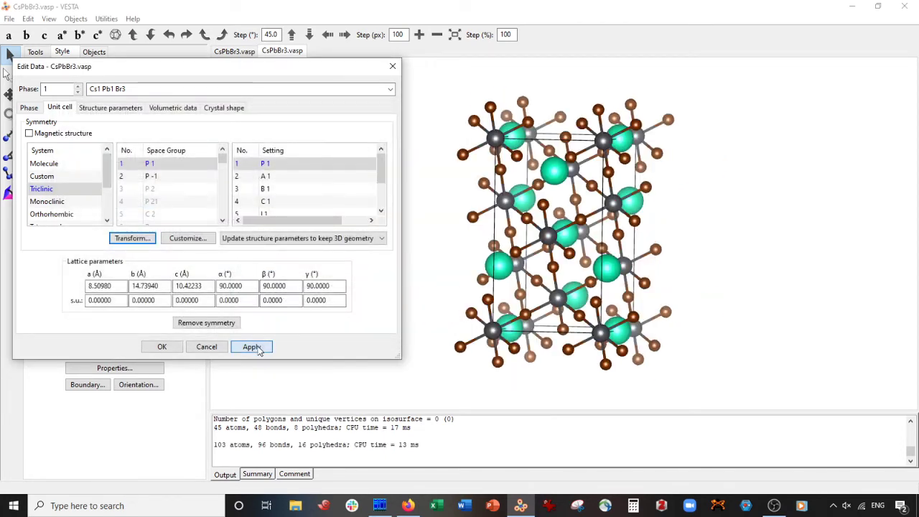
Export the transformed cell as CsPbBr3_111.vasp with Cartesian coordinates.
click(166, 347)
mouse_move(545, 237)
mouse_down()
mouse_move(526, 183)
mouse_move(535, 276)
mouse_move(131, 93)
mouse_up()
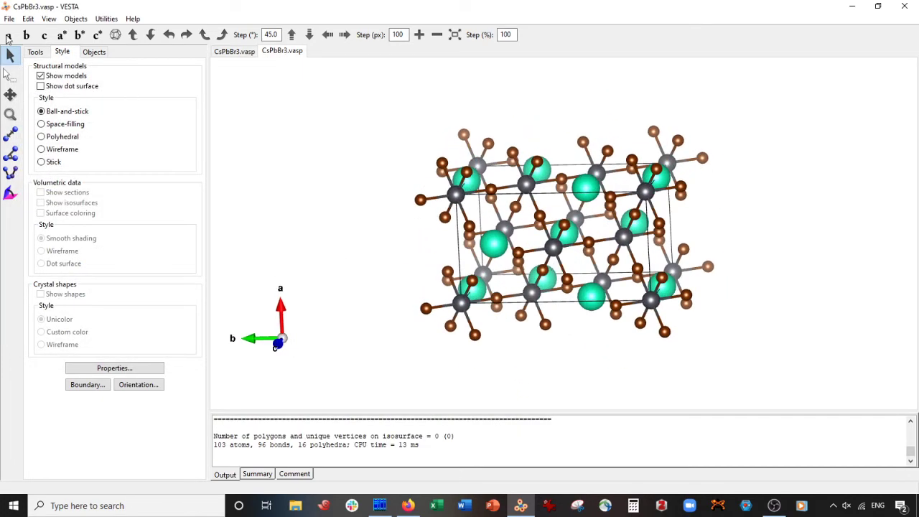
click(9, 18)
key(Escape)
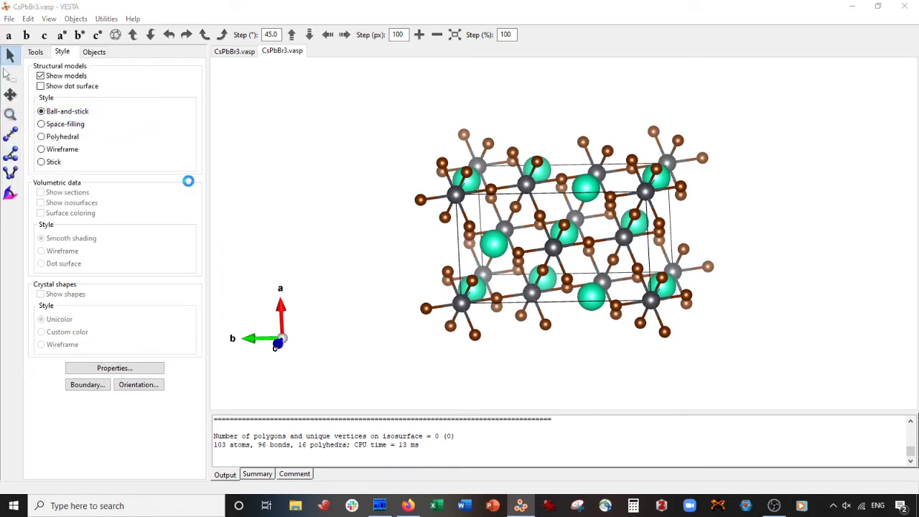
click(123, 261)
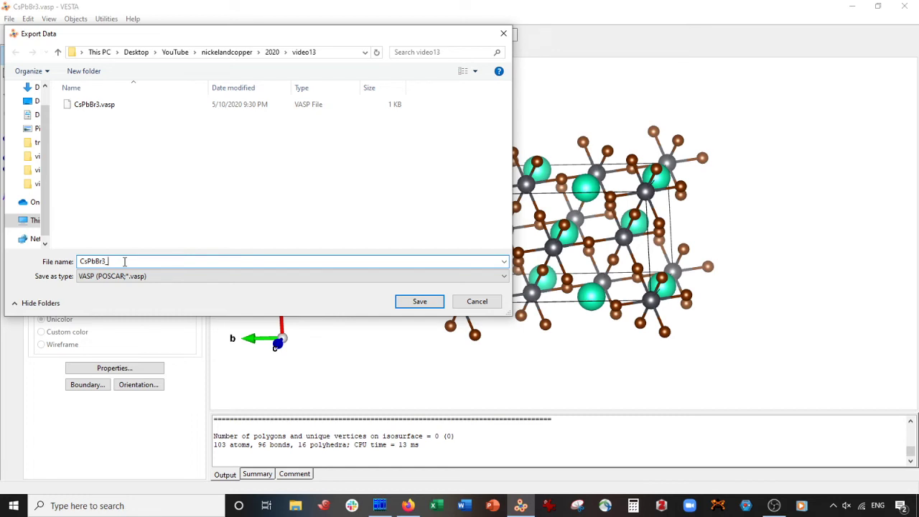
text(111.vasp)
click(406, 300)
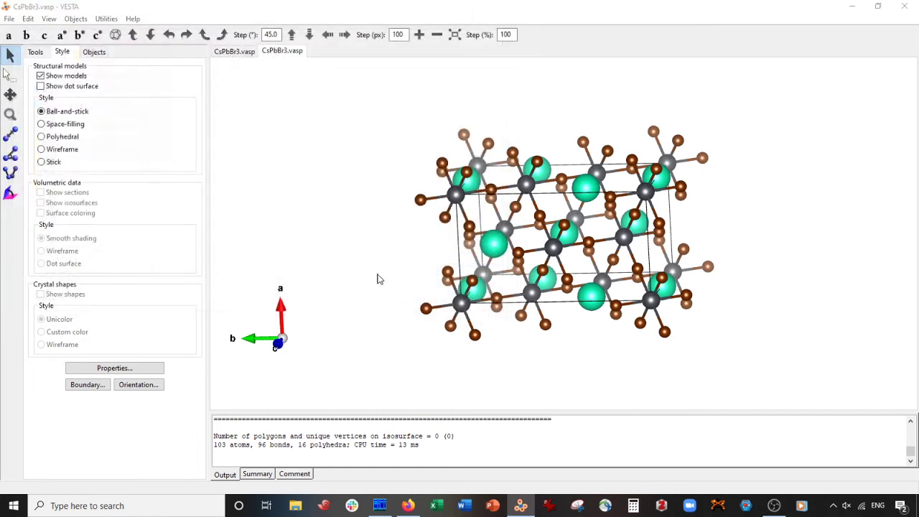
click(68, 102)
click(104, 147)
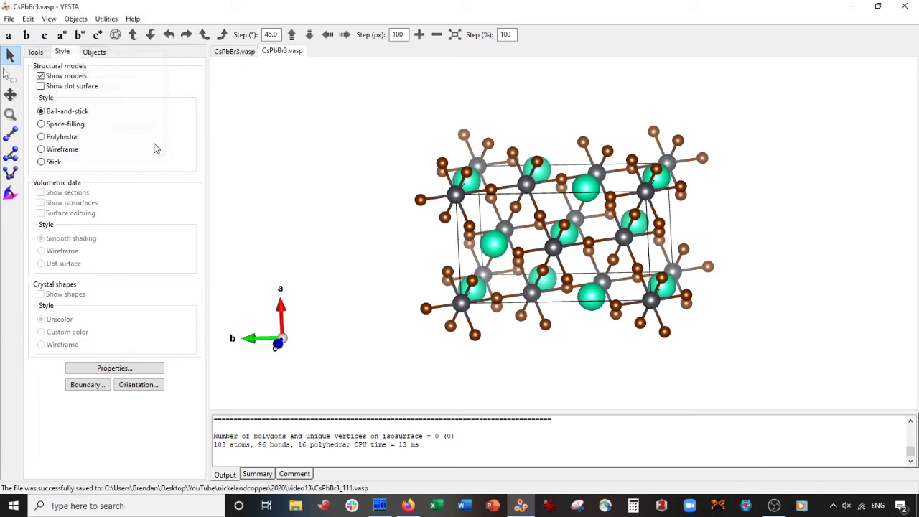
drag(469, 195, 480, 249)
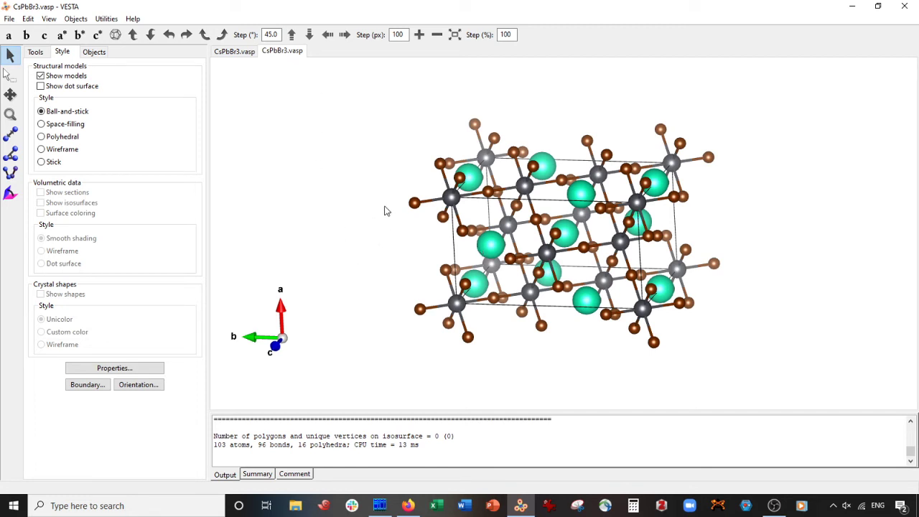
Close the basis notes and view the original CsPbBr3.vasp in Far Manager.
click(380, 505)
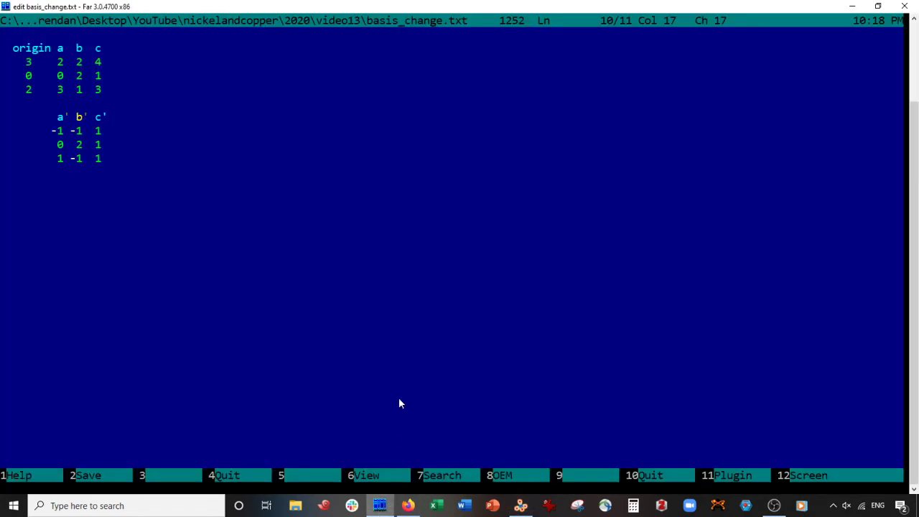
key(Escape)
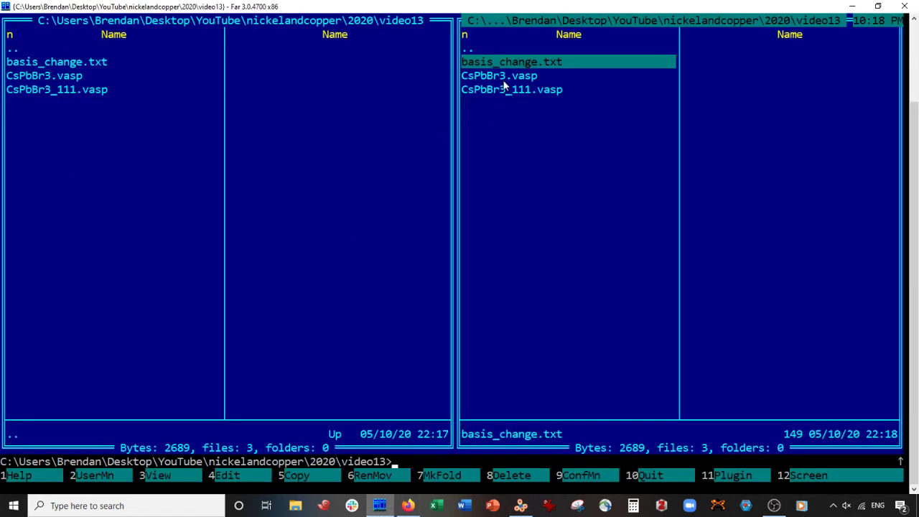
click(504, 78)
key(F4)
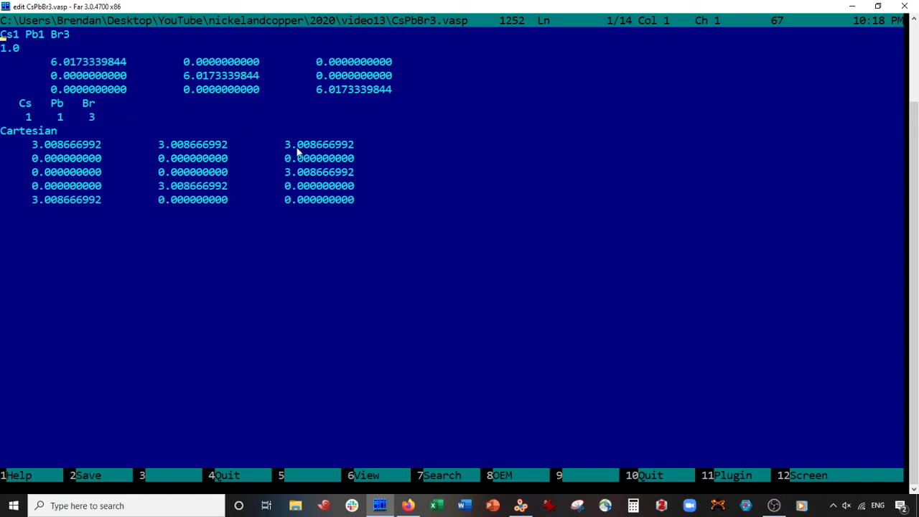
key(F10)
Inspect CsPbBr3_111.vasp: 6 Cs, 6 Pb, 18 Br and a = 8.51 Å.
click(528, 91)
key(F4)
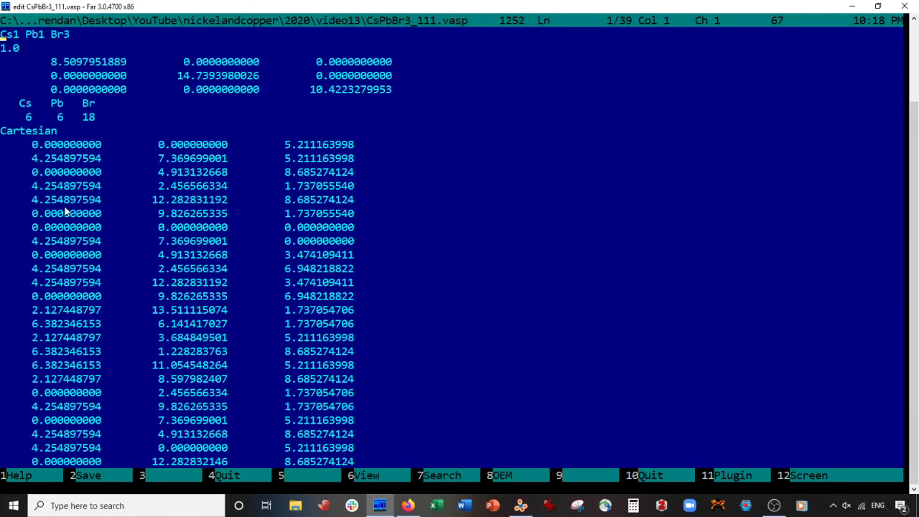
scroll(70, 172, down, 2)
scroll(70, 173, down, 1)
scroll(70, 172, up, 3)
click(60, 119)
click(155, 227)
click(107, 62)
click(211, 80)
click(175, 76)
click(61, 63)
Load the exported CsPbBr3_111.vasp into a new VESTA tab.
key(Escape)
click(520, 506)
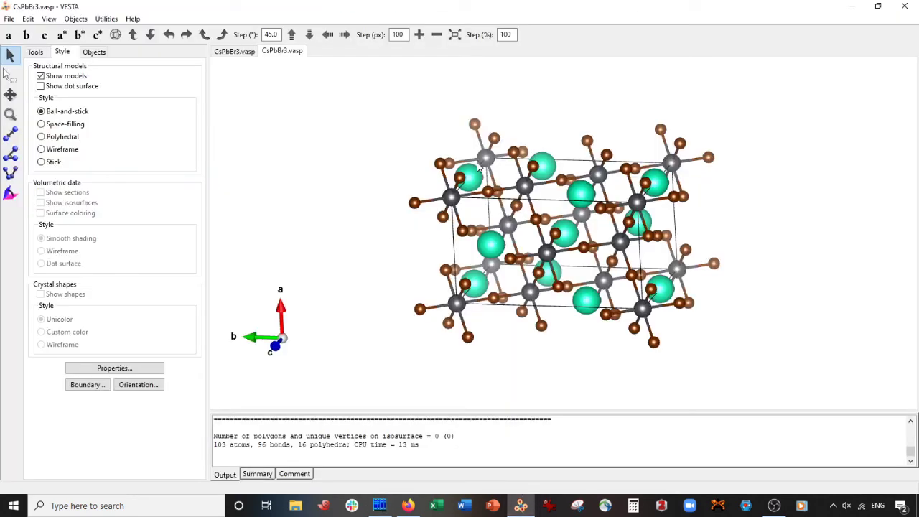
drag(483, 172, 618, 206)
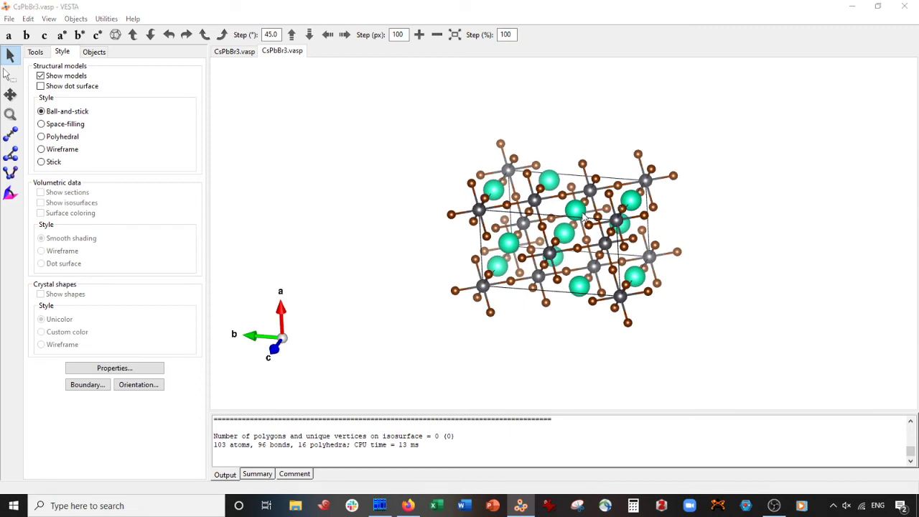
double_click(104, 119)
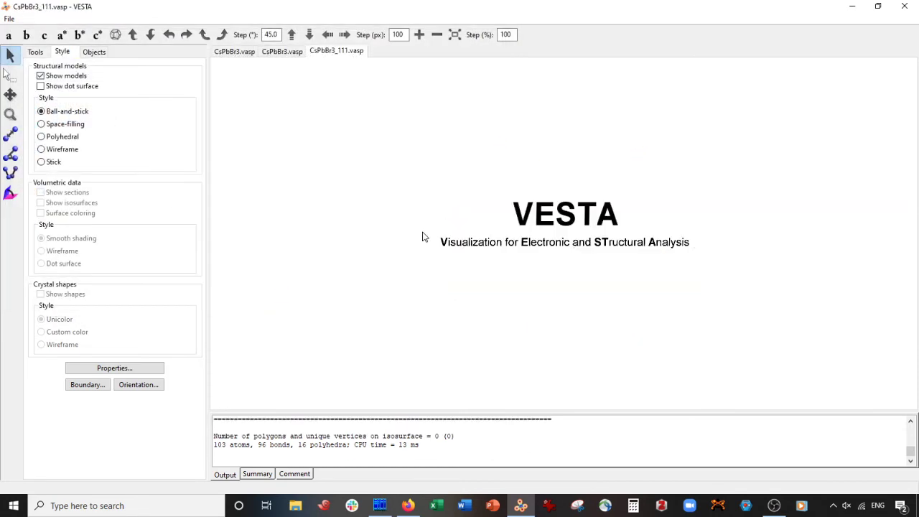
Inspect the 111 cell down the a axis, select its top atom row, and compare with the original.
mouse_move(683, 228)
mouse_down()
mouse_move(595, 228)
mouse_move(513, 103)
mouse_move(615, 107)
mouse_move(529, 107)
mouse_up()
click(43, 36)
drag(431, 201, 490, 281)
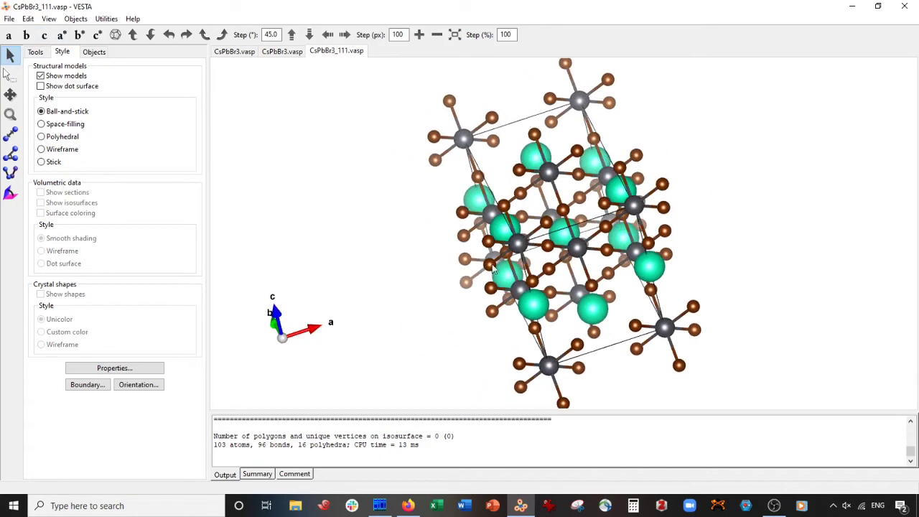
click(8, 34)
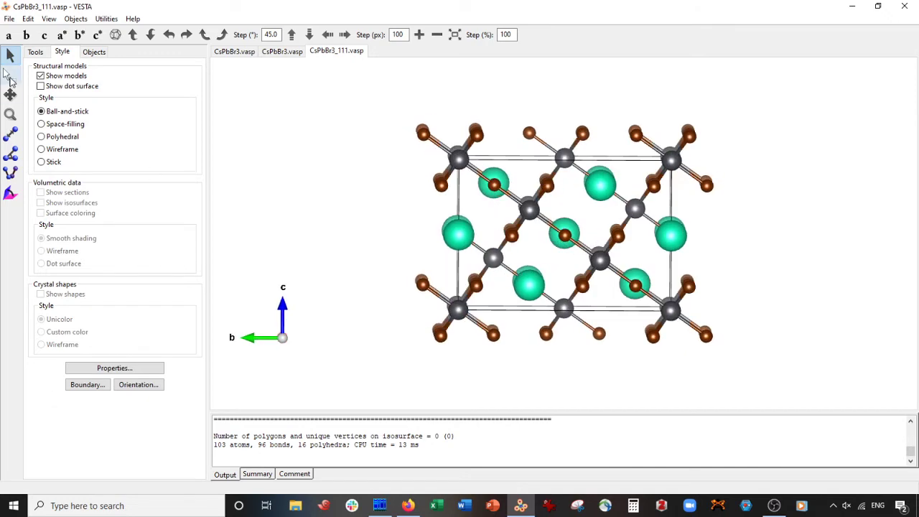
click(10, 77)
drag(359, 115, 761, 159)
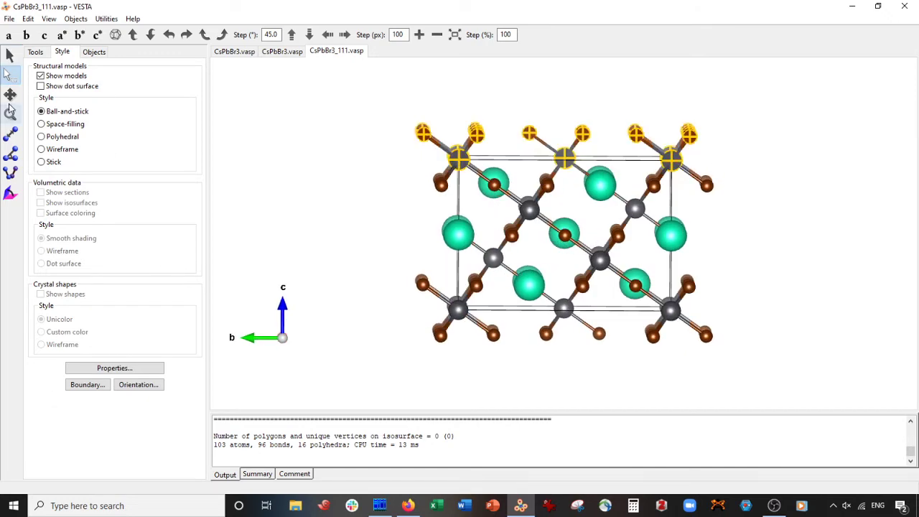
click(9, 54)
drag(373, 143, 403, 163)
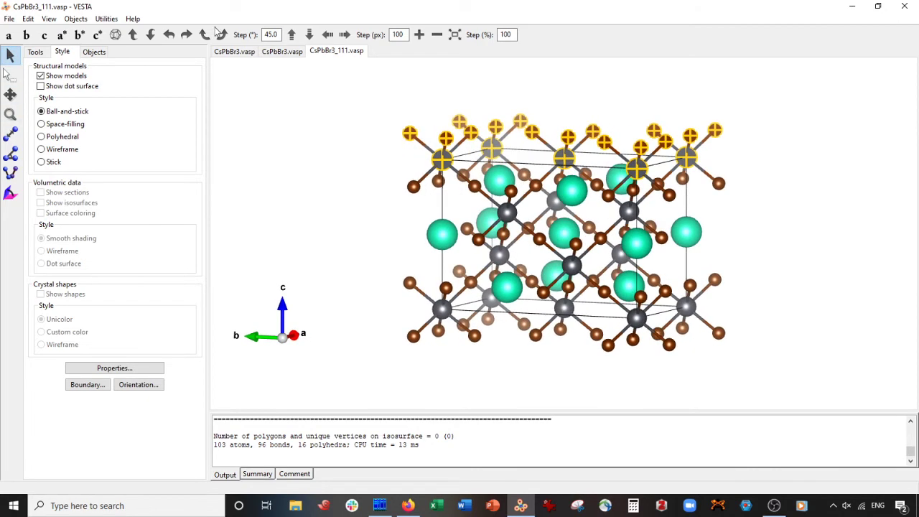
click(271, 50)
click(333, 52)
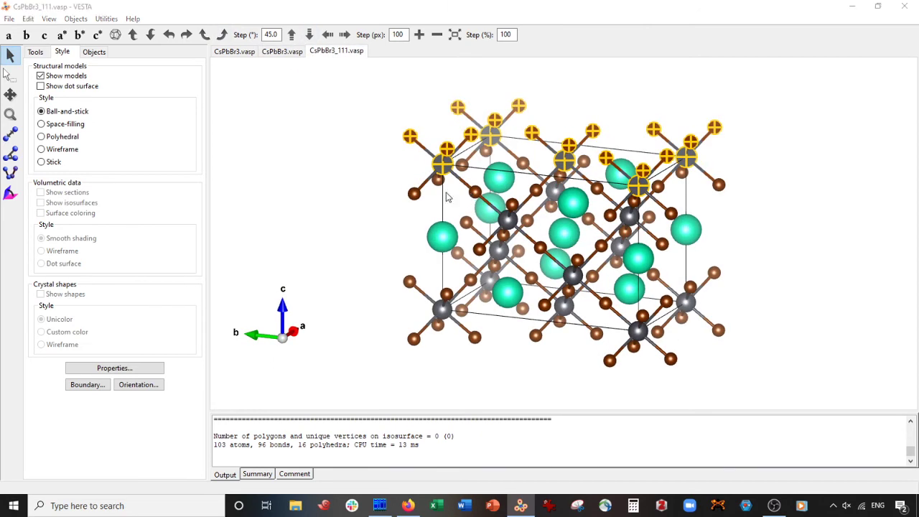
Reopen CsPbBr3.vasp in a fourth tab, look it over, then return to CsPbBr3_111.
key(ctrl+o)
double_click(132, 108)
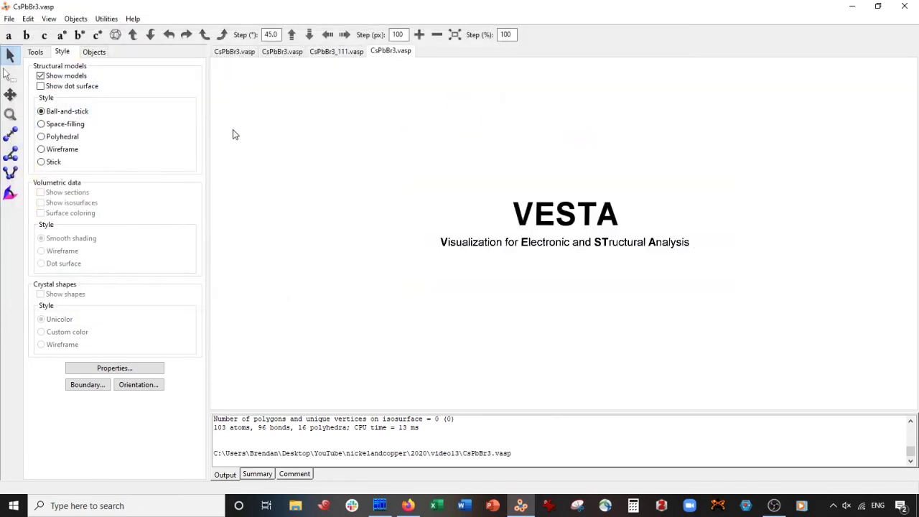
mouse_move(546, 294)
mouse_down()
mouse_move(499, 181)
mouse_move(632, 260)
mouse_move(588, 268)
mouse_up()
scroll(587, 267, down, 2)
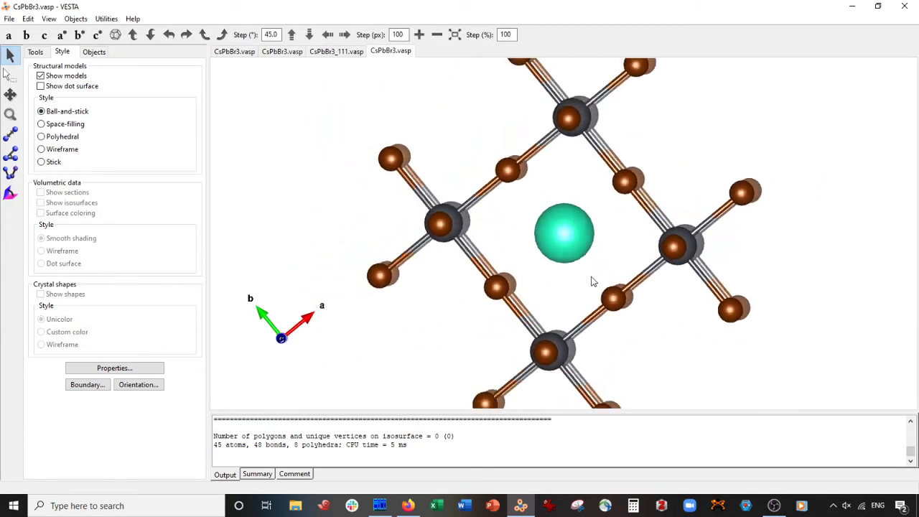
scroll(466, 235, down, 1)
scroll(446, 218, down, 1)
click(352, 53)
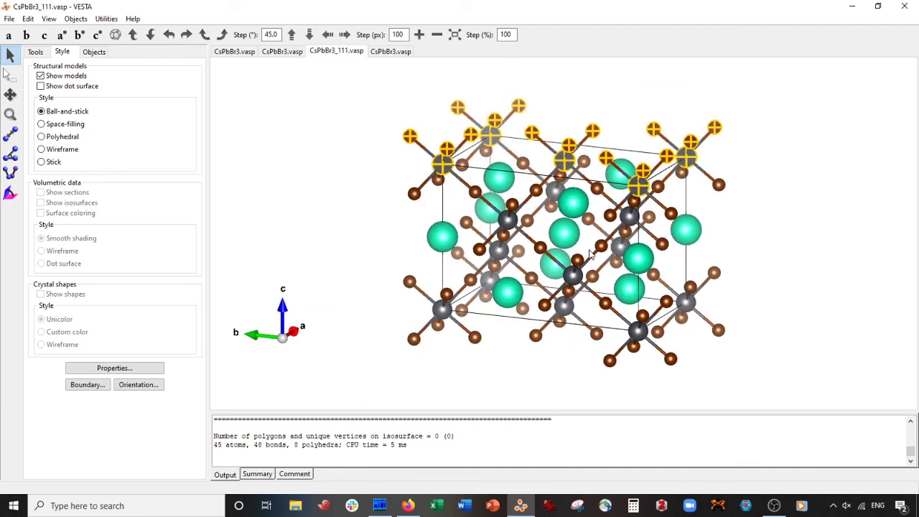